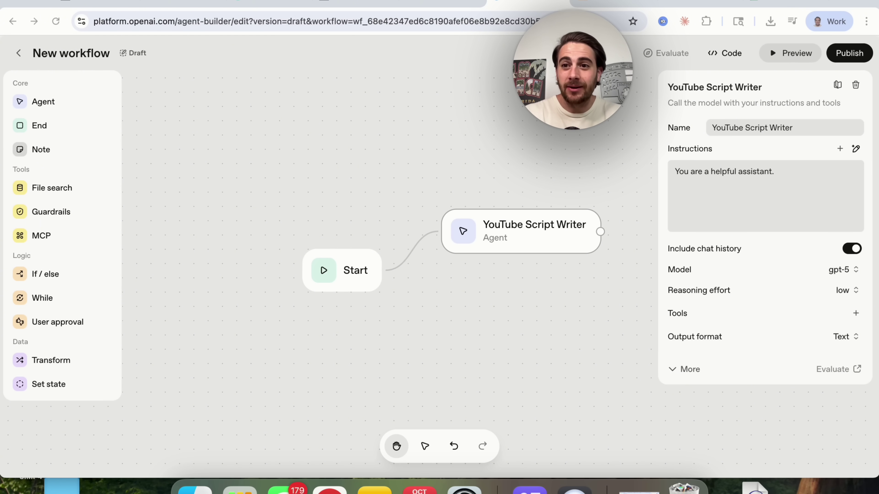
Open chatgpt.com in a new tab and go to the youtube scripts project
{"action": "key", "text": "super+t"}
{"action": "type", "text": "ch"}
{"action": "key", "text": "Return"}
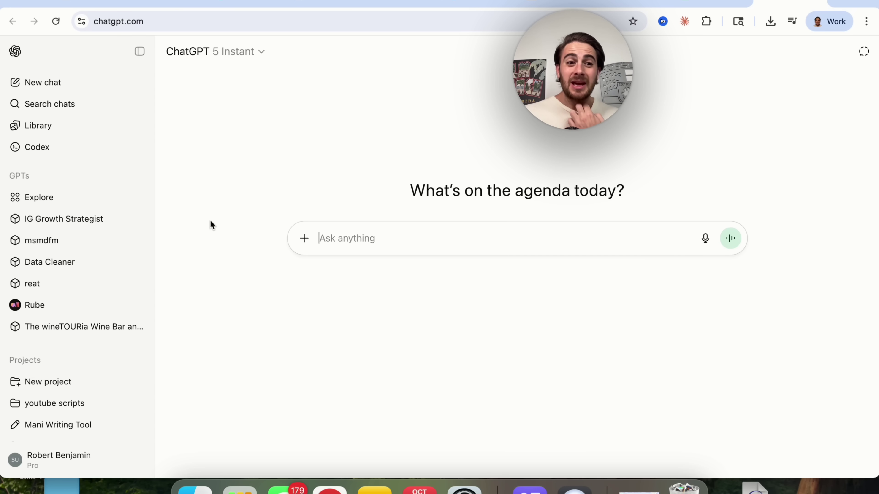
{"action": "left_click", "coordinate": [72, 412]}
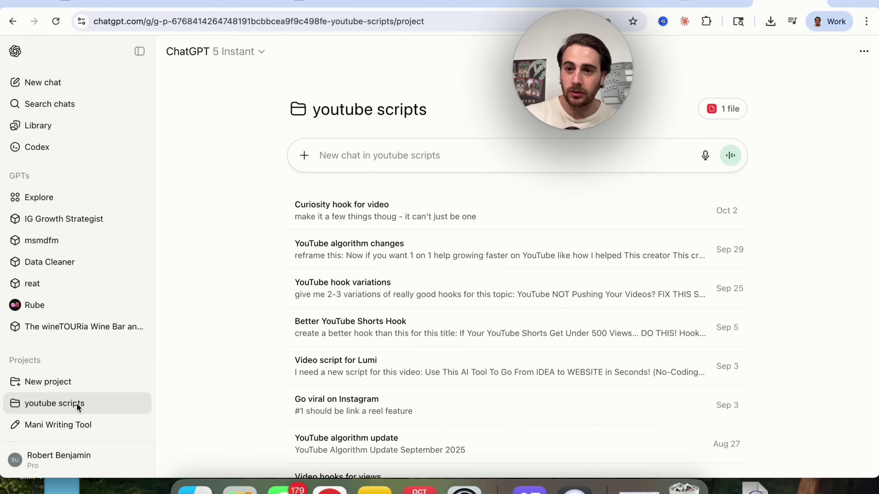
Select all of the project's instruction text, then close the instructions unchanged
{"action": "left_click", "coordinate": [864, 51]}
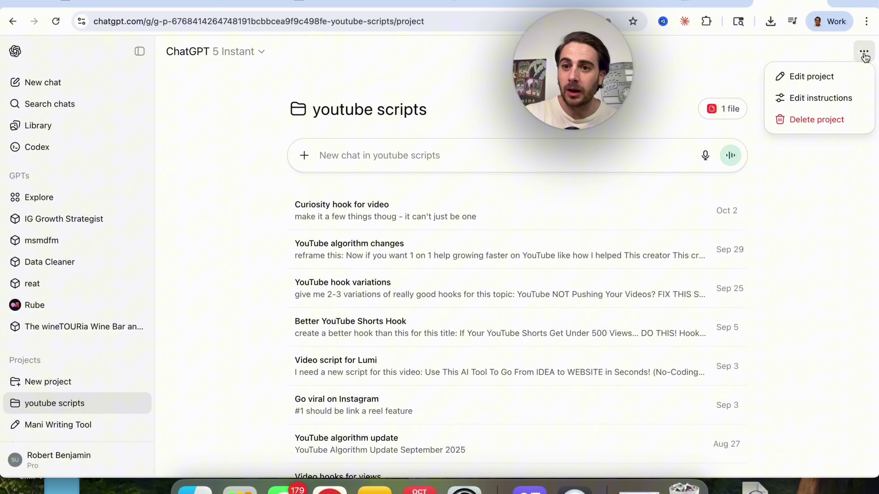
{"action": "left_click", "coordinate": [815, 105]}
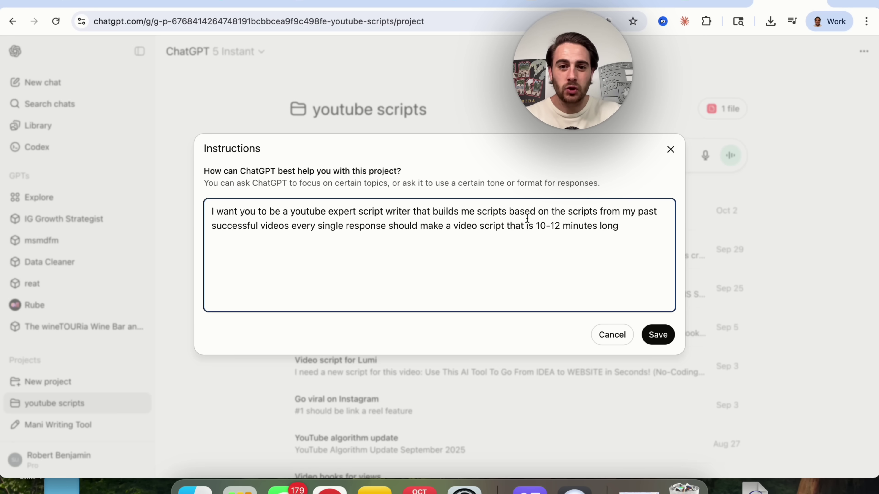
{"action": "triple_click", "coordinate": [584, 206]}
{"action": "key", "text": "super+c"}
{"action": "key", "text": "Escape"}
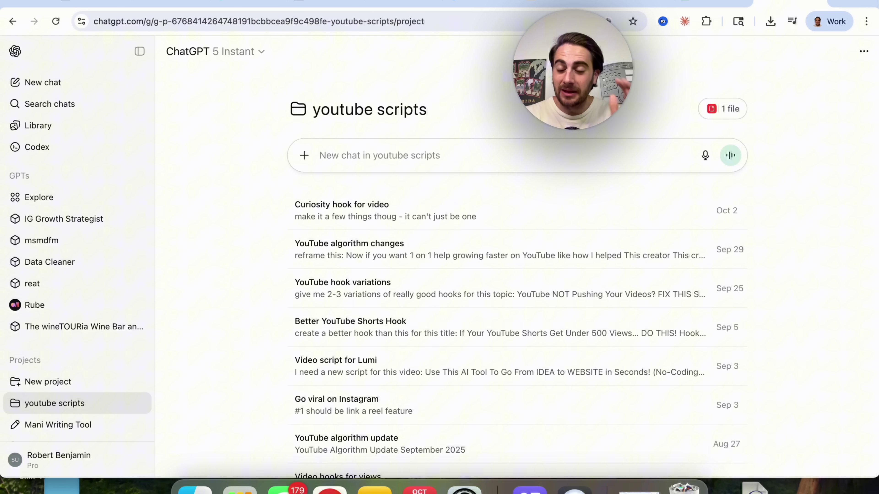
Replace the YouTube Script Writer agent's instructions with the copied 10-12 minute script prompt
{"action": "left_click", "coordinate": [467, 7]}
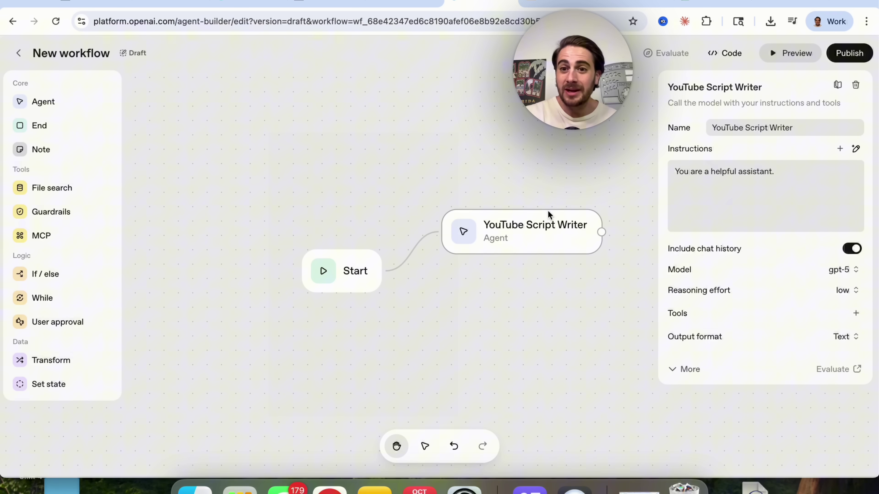
{"action": "left_click", "coordinate": [721, 183]}
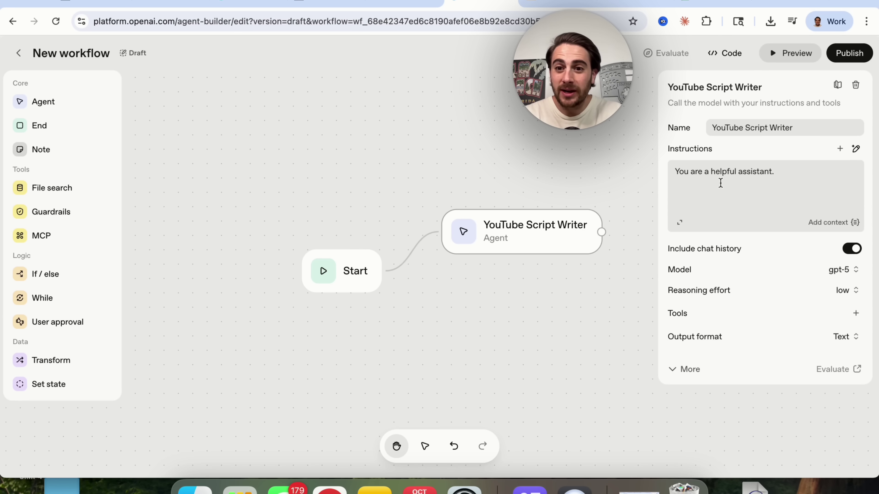
{"action": "key", "text": "super+a"}
{"action": "left_click", "coordinate": [741, 183]}
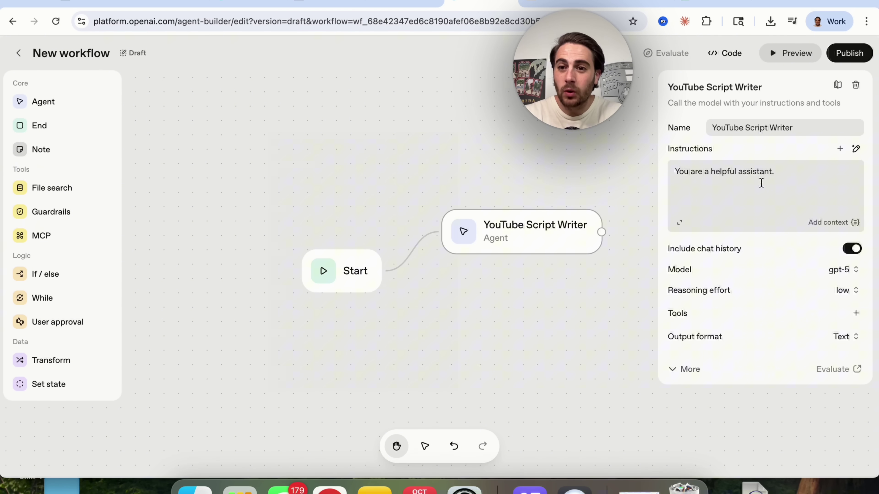
{"action": "left_click_drag", "start_coordinate": [801, 169], "coordinate": [661, 168]}
{"action": "key", "text": "super+v"}
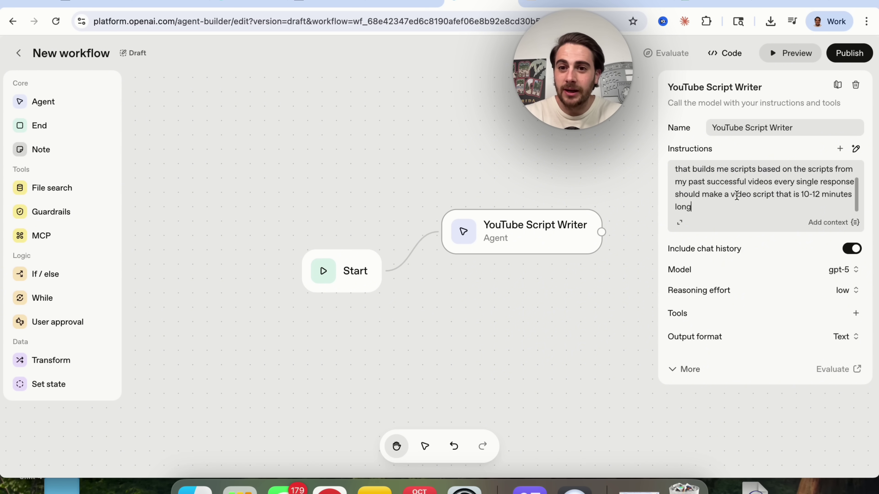
Check the context variables list without inserting any, then reveal the agent's extra model parameters
{"action": "scroll", "coordinate": [763, 193], "scroll_direction": "up", "scroll_amount": 2}
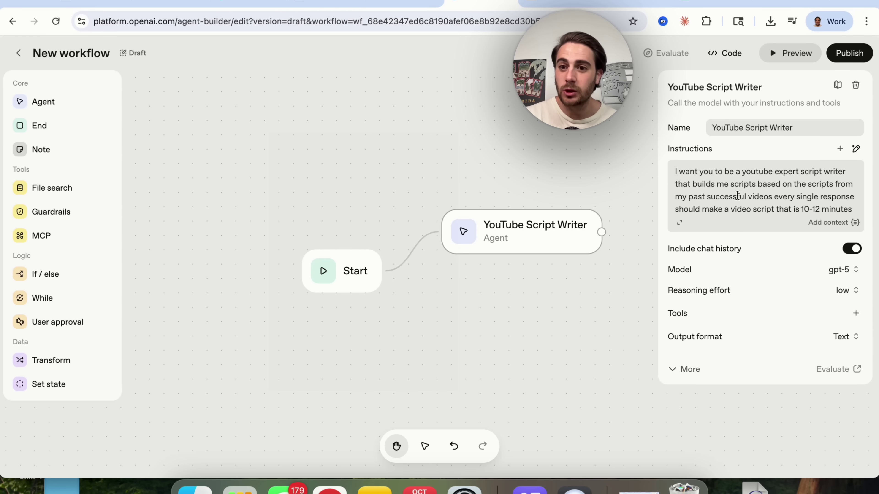
{"action": "scroll", "coordinate": [738, 195], "scroll_direction": "down", "scroll_amount": 1}
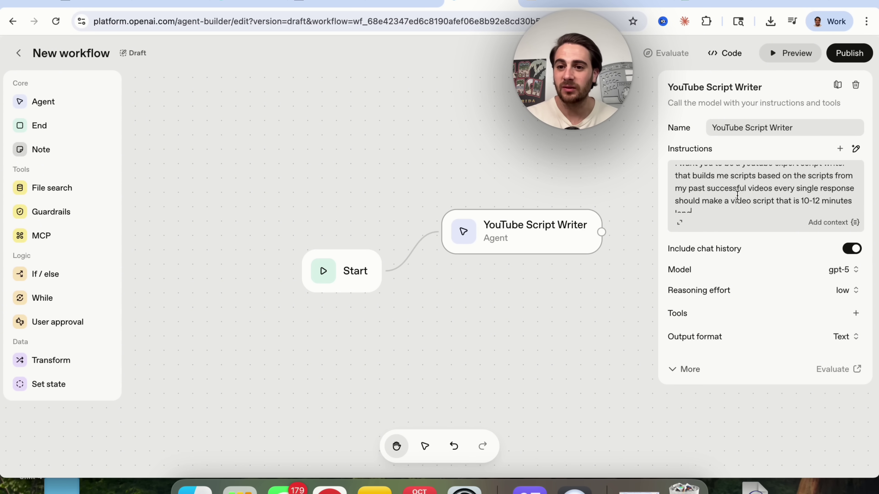
{"action": "scroll", "coordinate": [738, 196], "scroll_direction": "down", "scroll_amount": 1}
{"action": "scroll", "coordinate": [763, 195], "scroll_direction": "down", "scroll_amount": 1}
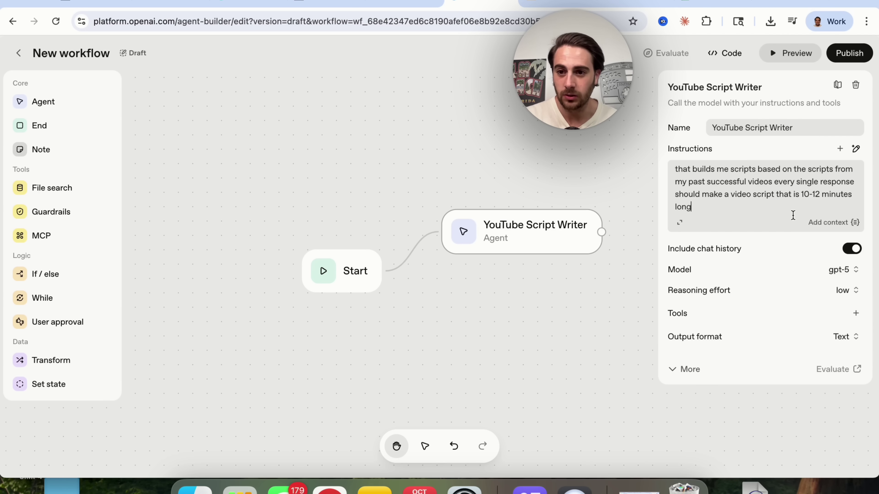
{"action": "left_click", "coordinate": [826, 225]}
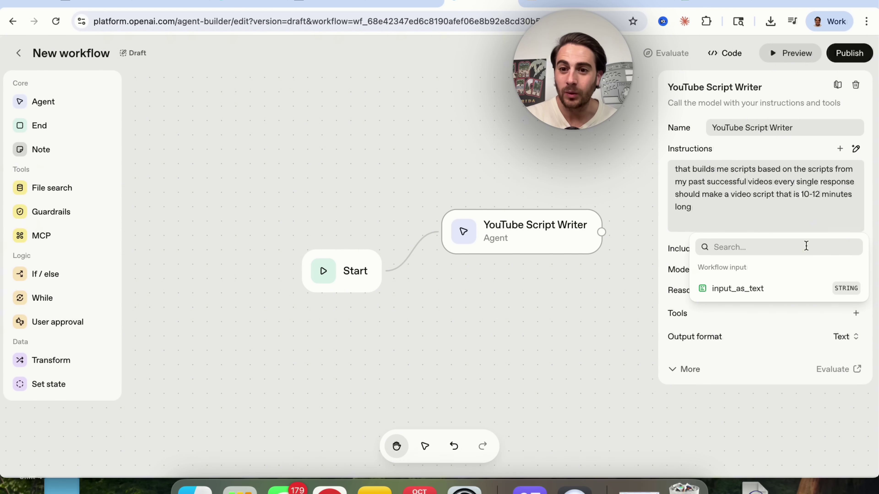
{"action": "left_click", "coordinate": [764, 194]}
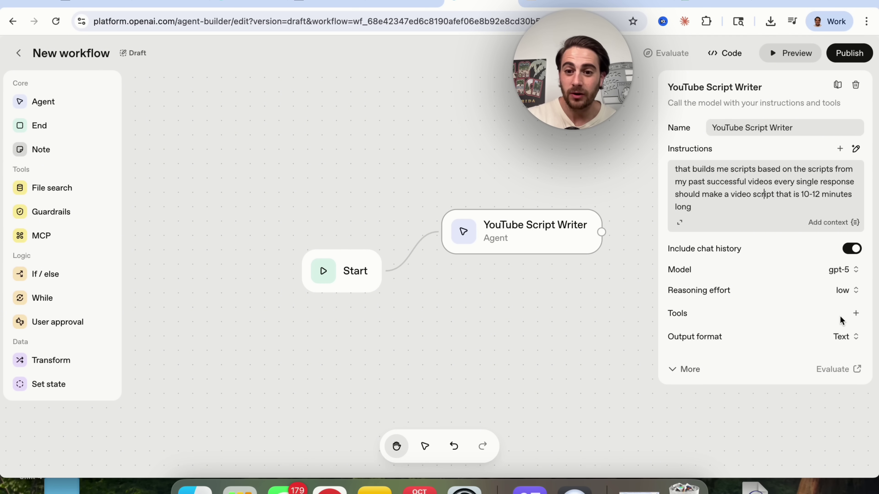
{"action": "left_click", "coordinate": [696, 368]}
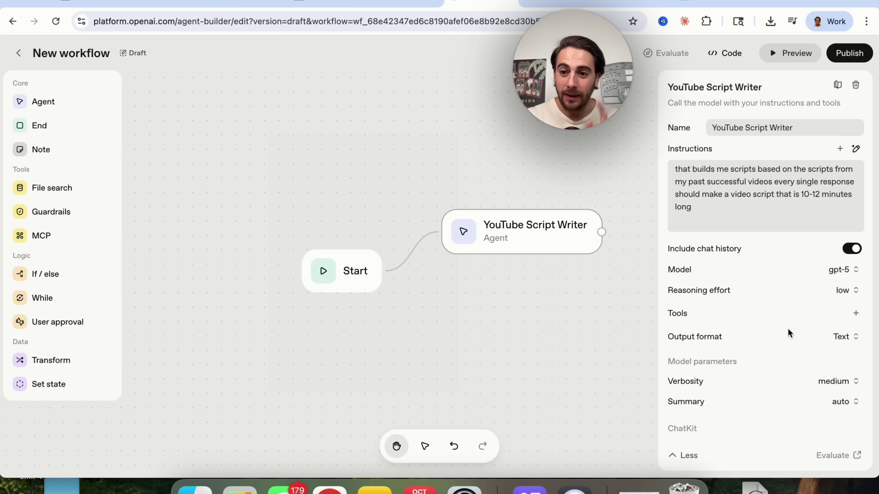
Add a File search tool to the agent, then open Script Outlines 1-3 (3).pdf from ChatGPT's project files
{"action": "left_click", "coordinate": [856, 314]}
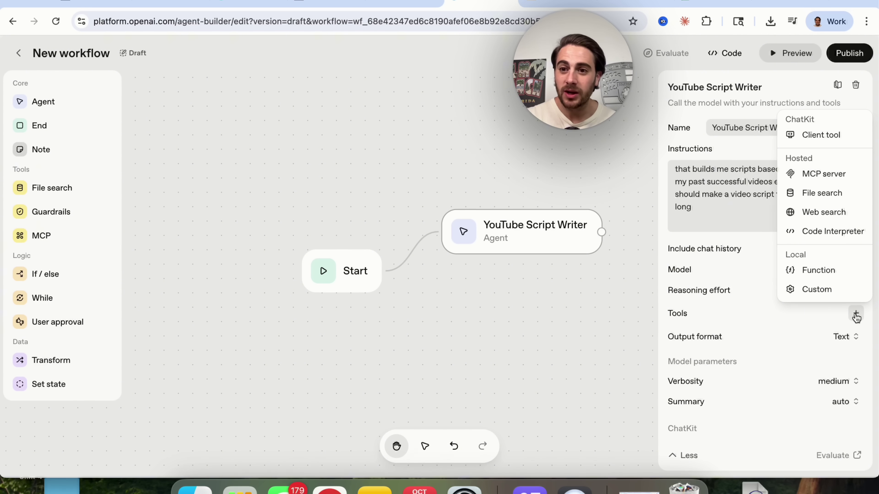
{"action": "left_click", "coordinate": [825, 193]}
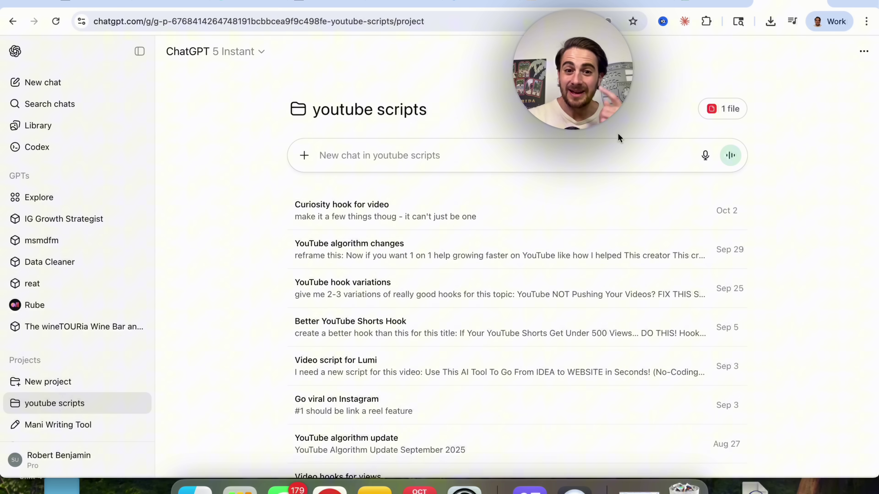
{"action": "left_click", "coordinate": [714, 110]}
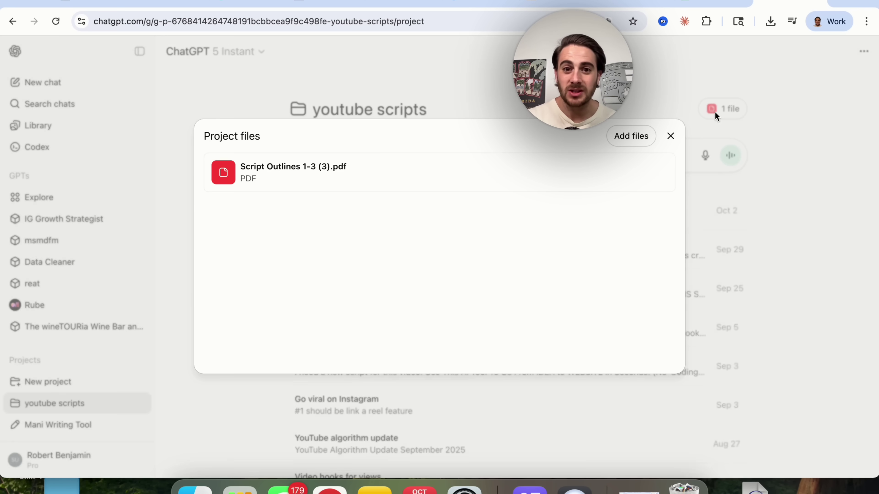
{"action": "left_click", "coordinate": [370, 178]}
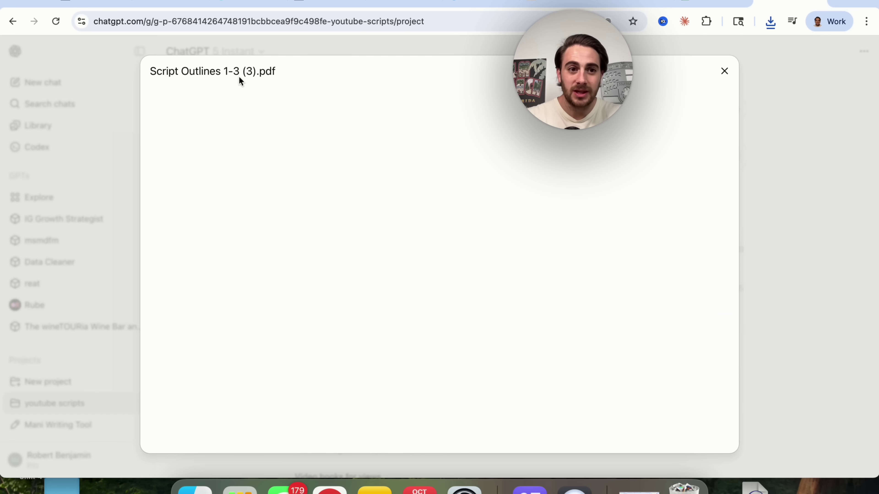
Search Finder for 'script outlines 1-3' and show Downloads with the new Script Outlines PDF
{"action": "left_click", "coordinate": [194, 489]}
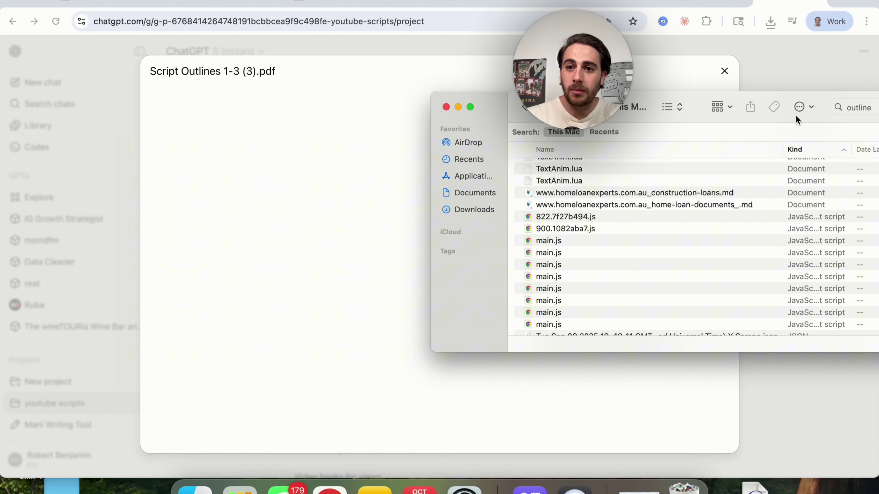
{"action": "double_click", "coordinate": [867, 109]}
{"action": "type", "text": "scri"}
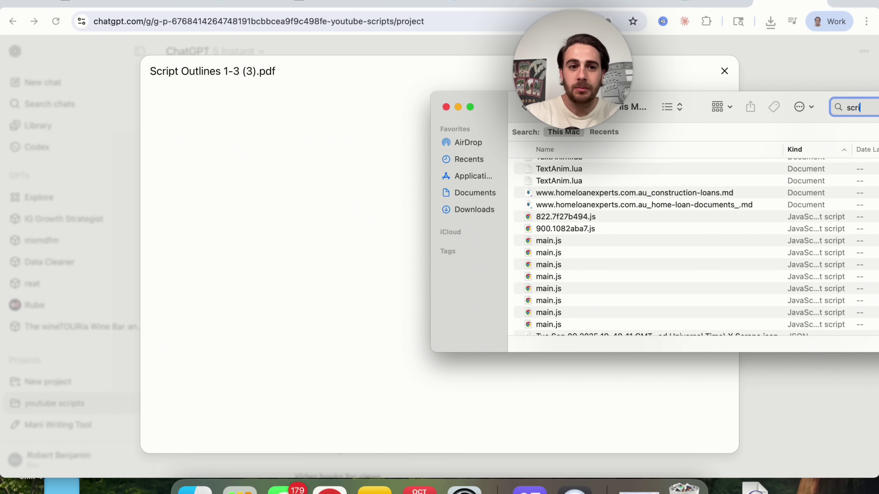
{"action": "type", "text": "pt ou"}
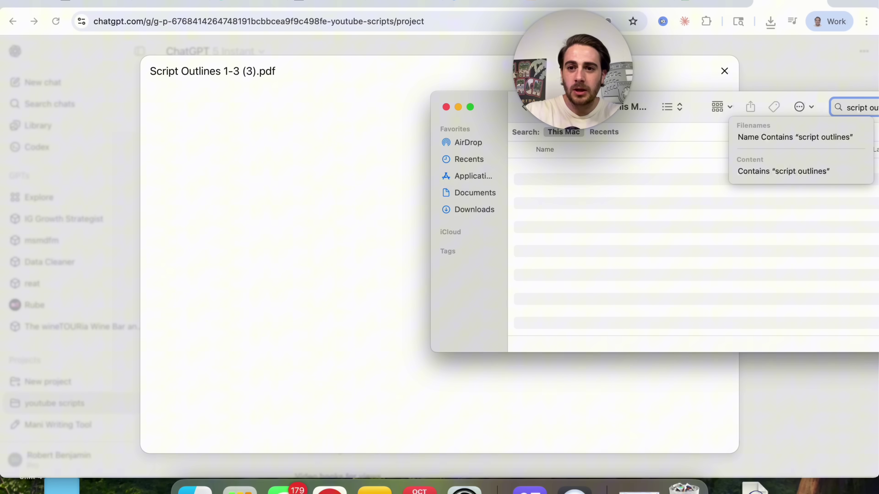
{"action": "type", "text": "tlines 1-3"}
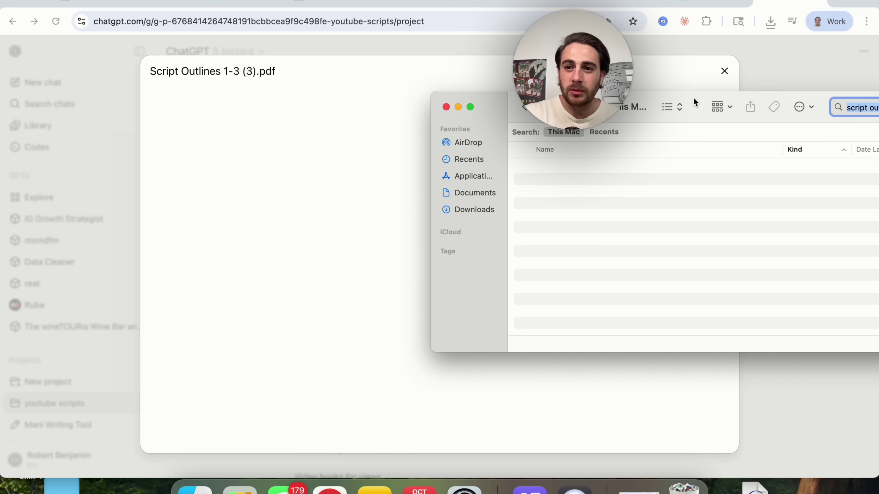
{"action": "left_click_drag", "start_coordinate": [800, 102], "coordinate": [705, 113]}
{"action": "left_click", "coordinate": [815, 119]}
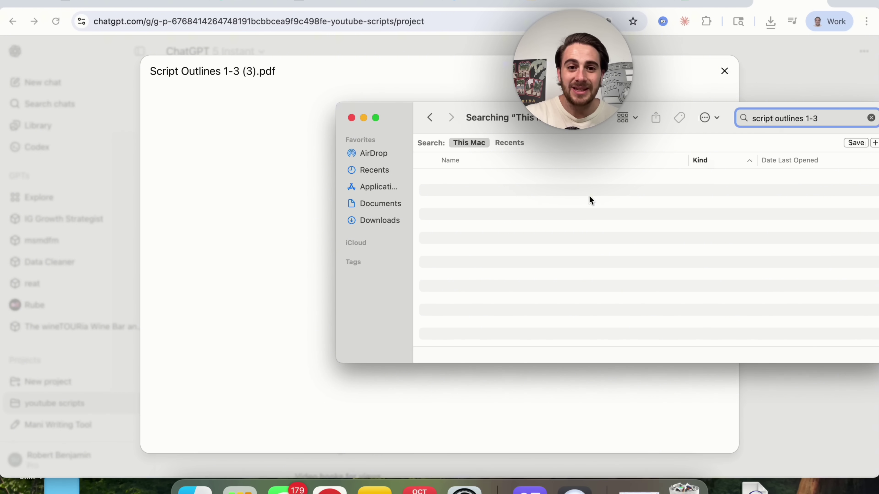
{"action": "left_click", "coordinate": [377, 219]}
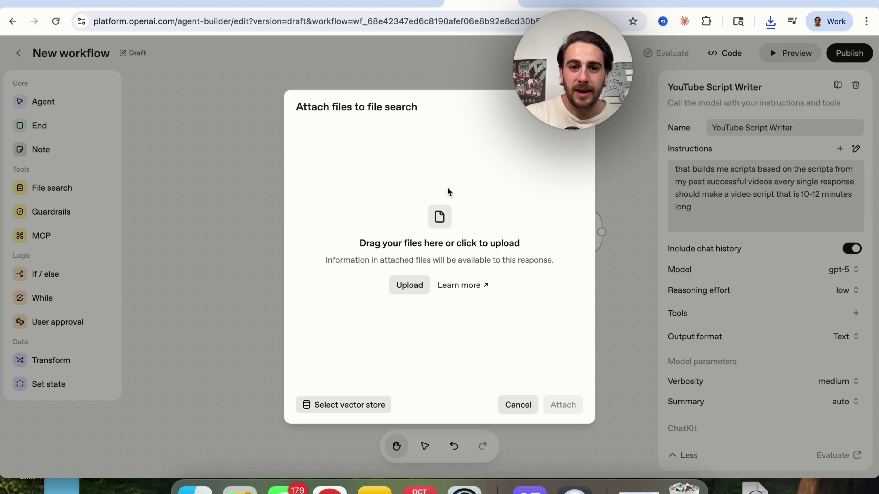
Upload Script Outlines 1-3 (3) (1).pdf to the agent's file search tool
{"action": "left_click", "coordinate": [409, 285]}
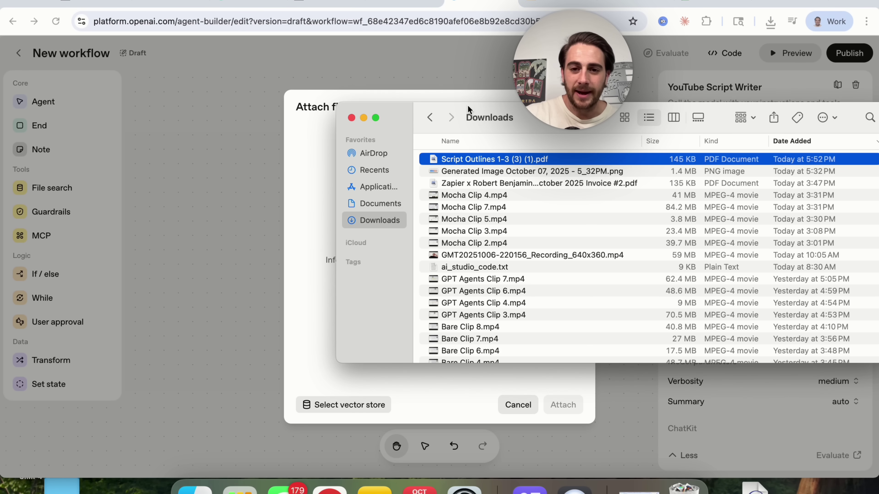
{"action": "left_click_drag", "start_coordinate": [541, 137], "coordinate": [736, 162]}
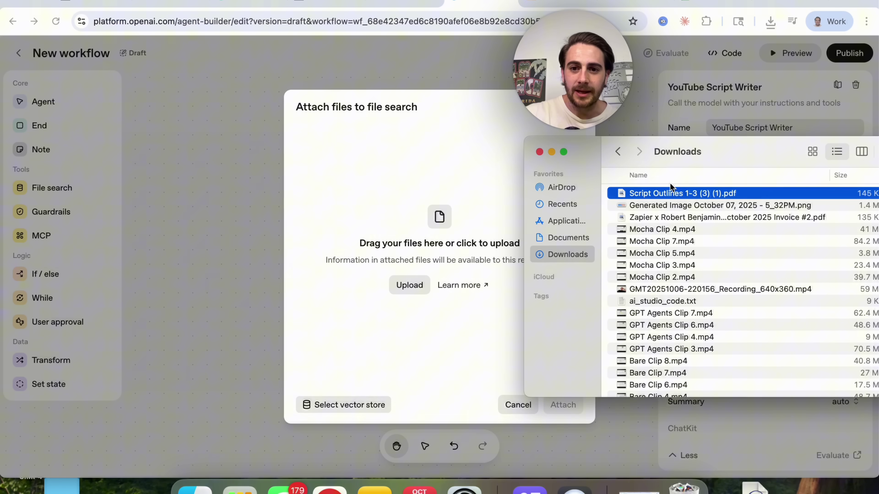
{"action": "left_click_drag", "start_coordinate": [688, 188], "coordinate": [452, 245]}
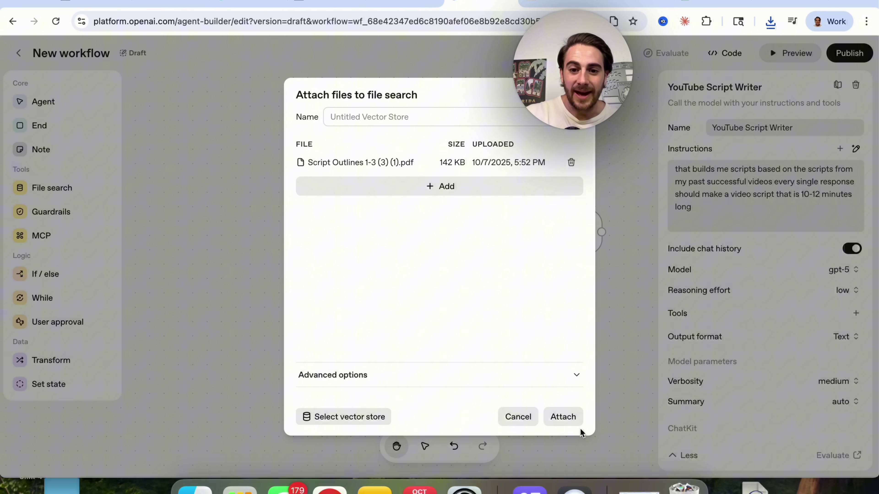
{"action": "left_click", "coordinate": [566, 418]}
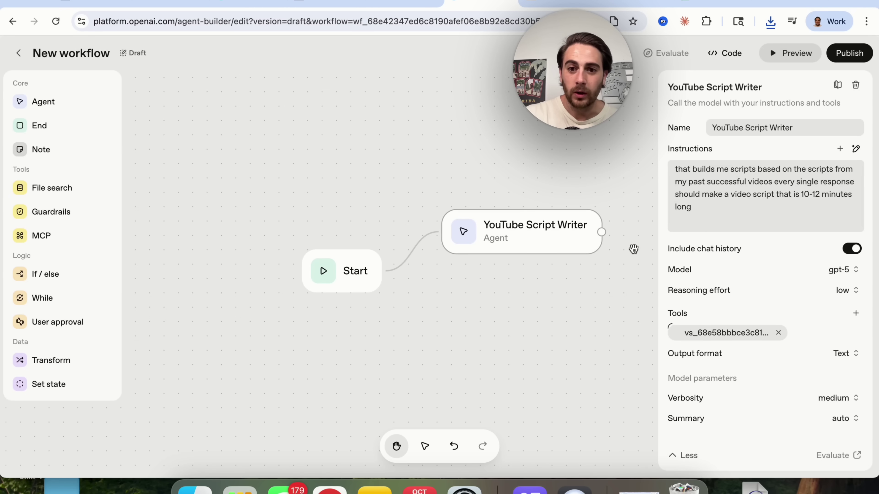
{"action": "left_click_drag", "start_coordinate": [634, 249], "coordinate": [631, 251]}
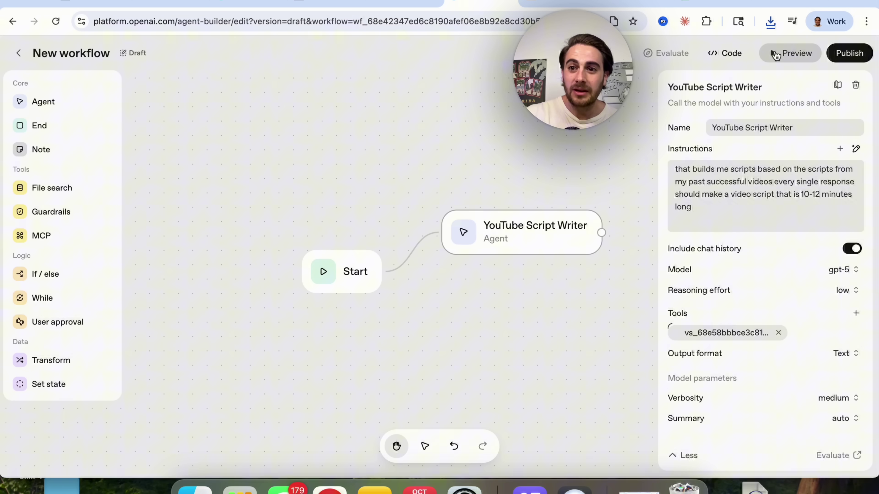
Start a Preview run and select the 'Update September 2025' title in the ChatGPT chat
{"action": "left_click", "coordinate": [783, 53]}
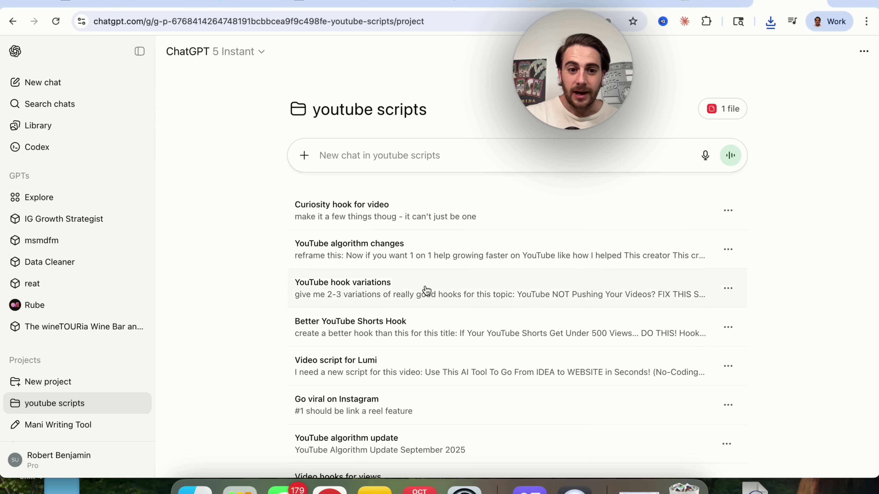
{"action": "scroll", "coordinate": [418, 334], "scroll_direction": "down", "scroll_amount": 1}
{"action": "left_click", "coordinate": [406, 424]}
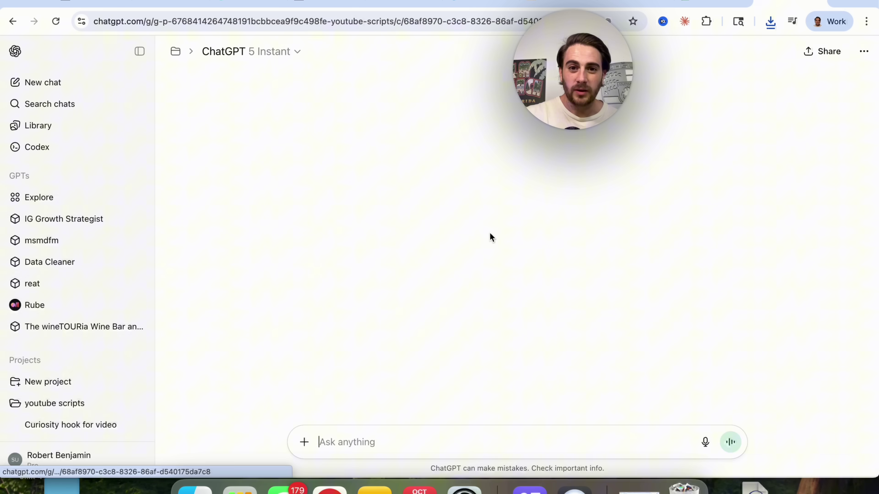
{"action": "scroll", "coordinate": [490, 233], "scroll_direction": "up", "scroll_amount": 15}
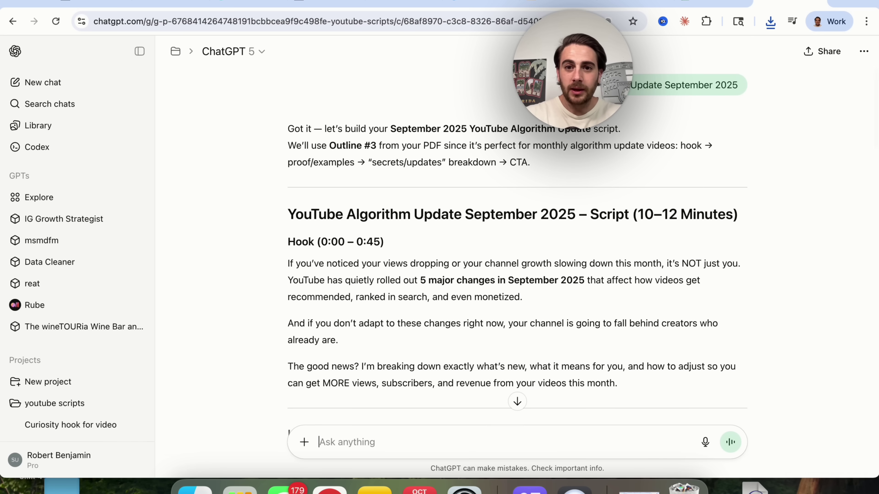
{"action": "left_click_drag", "start_coordinate": [619, 85], "coordinate": [706, 23]}
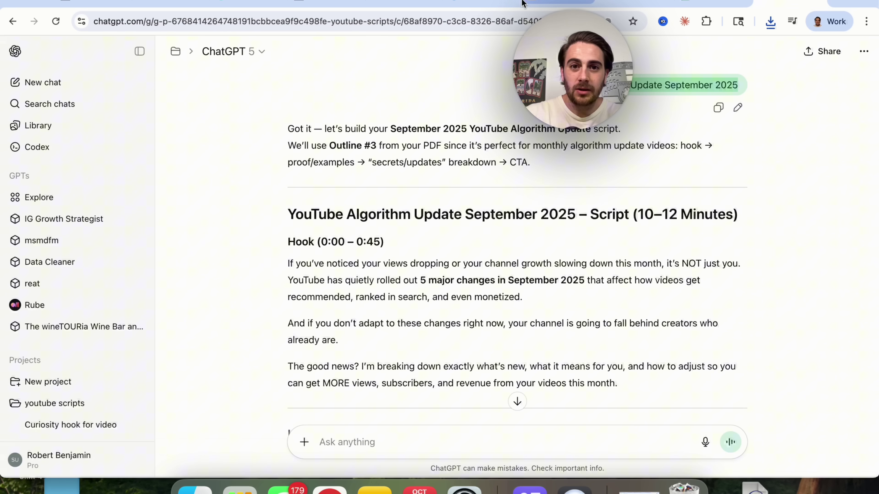
Send 'Title: YouTube Algorithm Update September 2025' in the preview and read the generated script
{"action": "left_click", "coordinate": [649, 3]}
{"action": "type", "text": "Title:"}
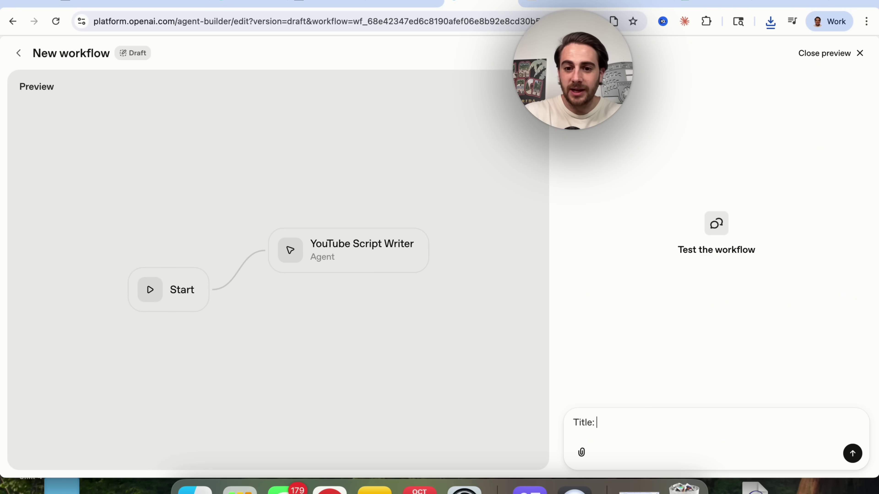
{"action": "type", "text": "YouTube Algorithm Update September 2025"}
{"action": "key", "text": "Return"}
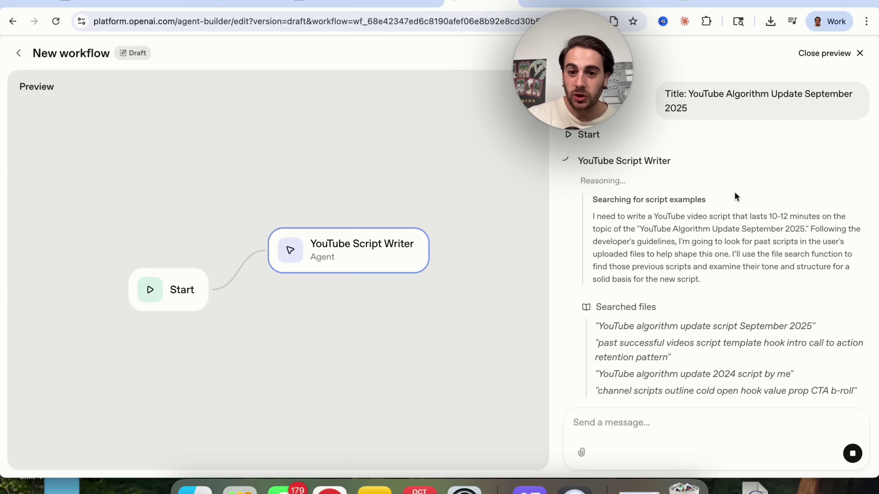
{"action": "scroll", "coordinate": [640, 284], "scroll_direction": "down", "scroll_amount": 2}
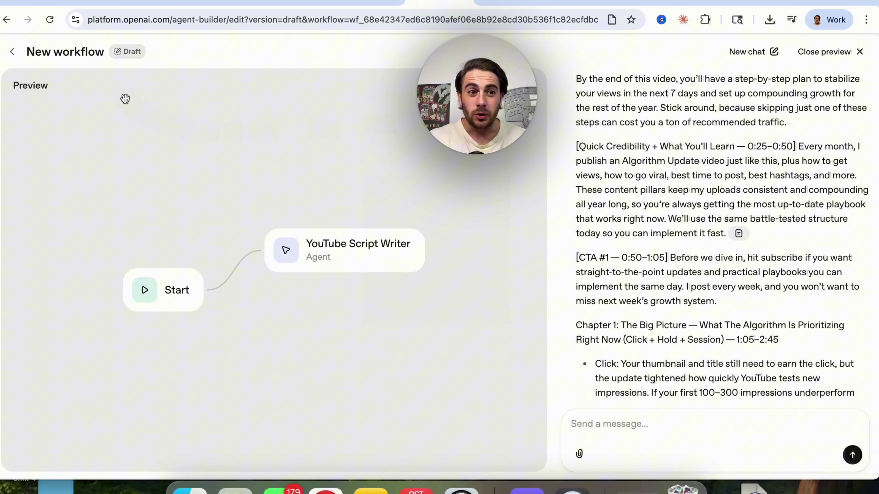
Leave the workflow, switch to 'new project', and browse the Templates list
{"action": "left_click", "coordinate": [12, 52]}
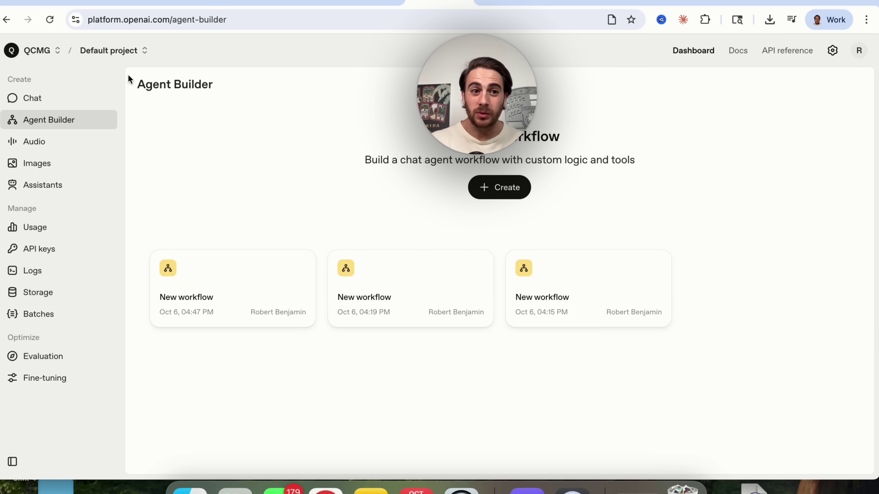
{"action": "left_click", "coordinate": [118, 51]}
{"action": "left_click", "coordinate": [121, 115]}
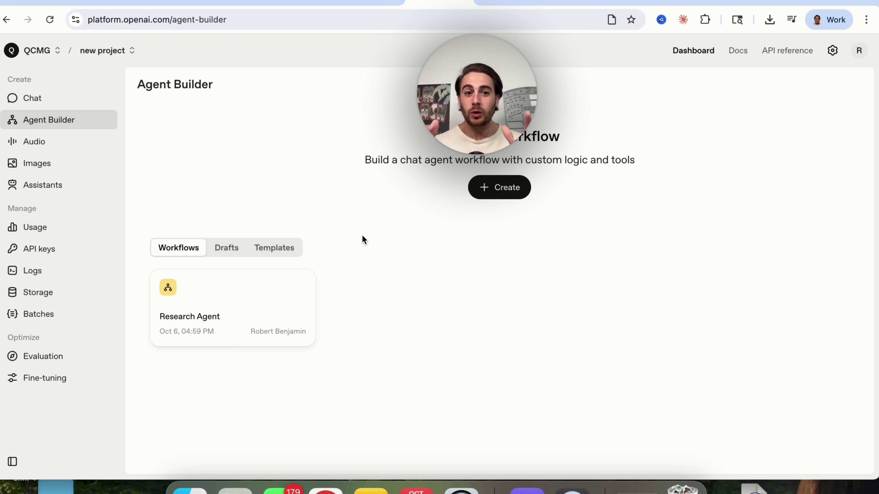
{"action": "left_click", "coordinate": [131, 58]}
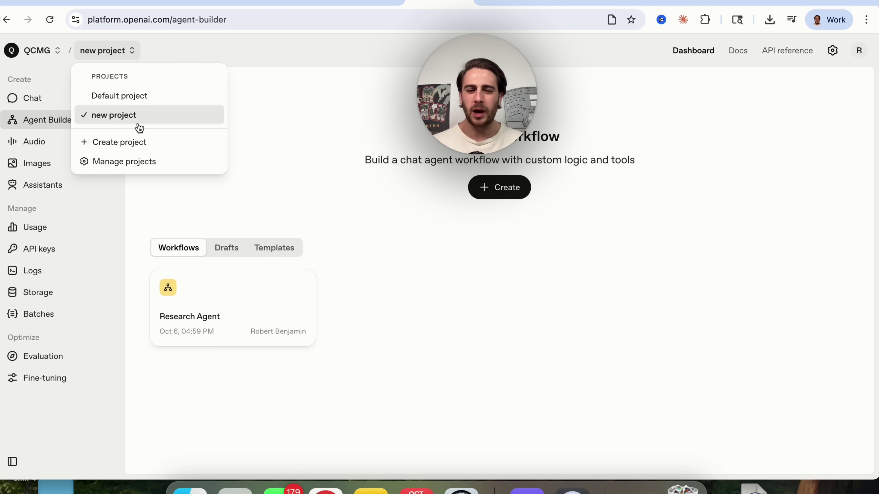
{"action": "left_click", "coordinate": [123, 97]}
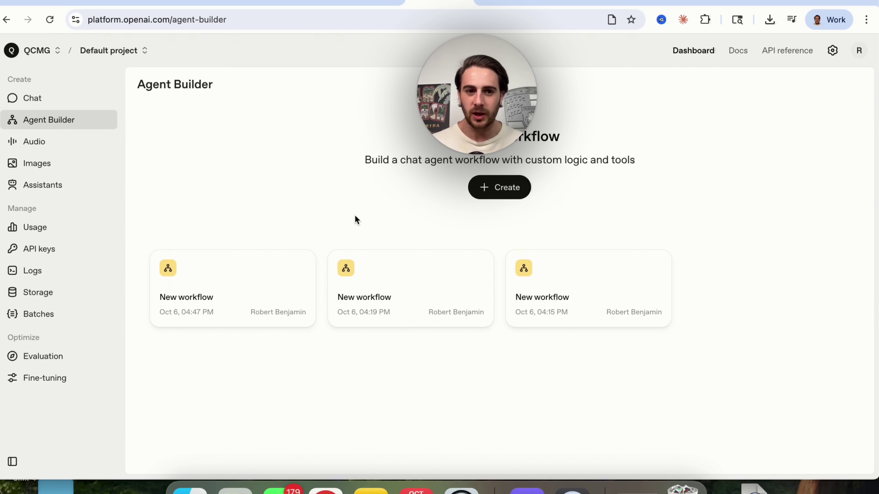
{"action": "left_click", "coordinate": [146, 50]}
{"action": "left_click", "coordinate": [136, 116]}
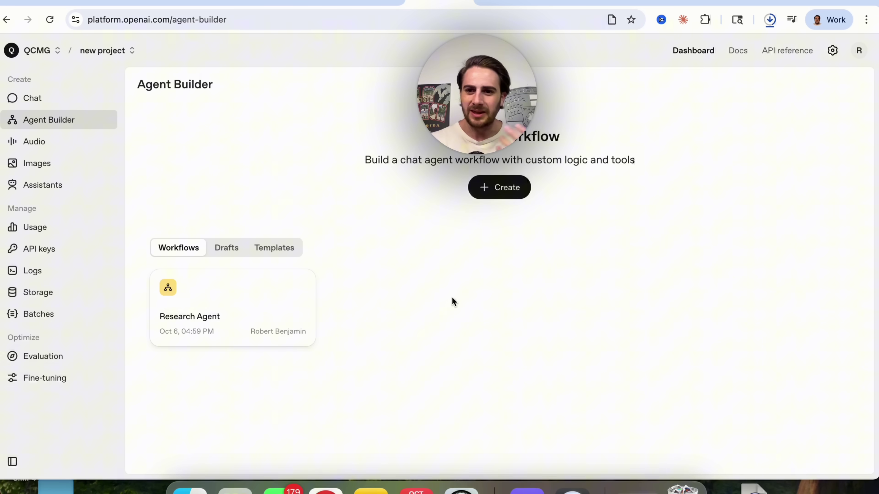
{"action": "left_click", "coordinate": [274, 252]}
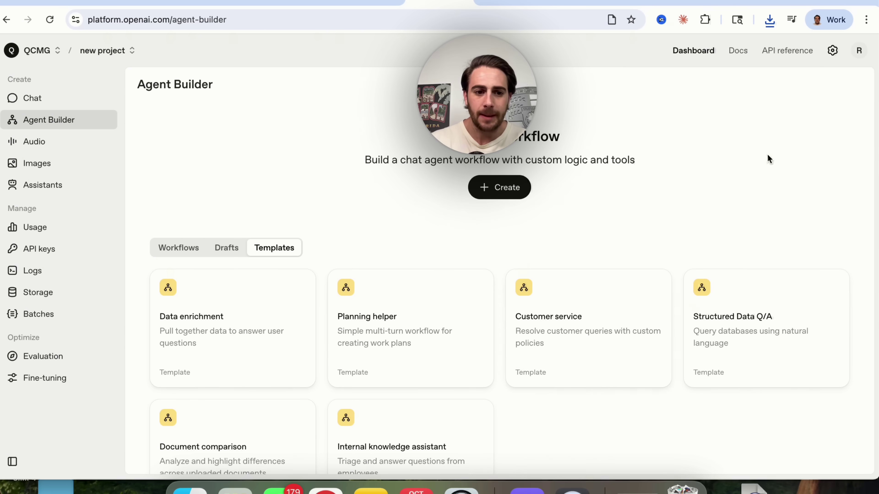
{"action": "scroll", "coordinate": [552, 276], "scroll_direction": "down", "scroll_amount": 3}
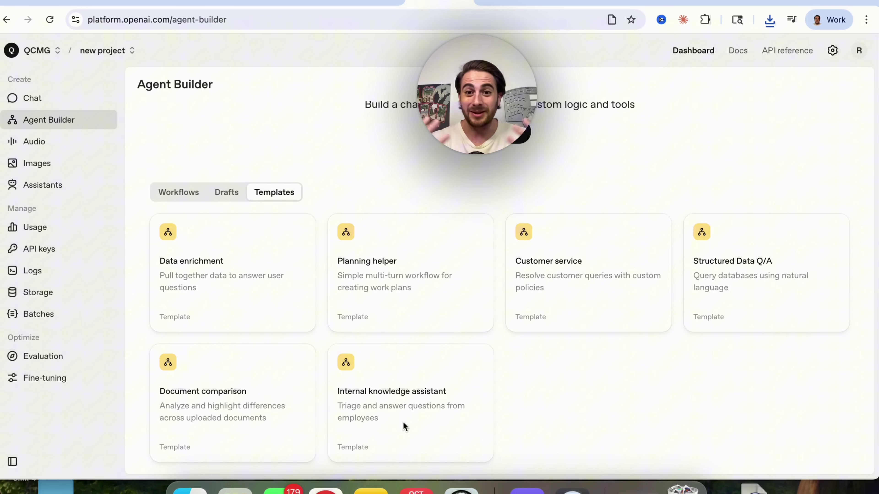
Open the Internal knowledge assistant template and pan across its Classify, If and three branch agents
{"action": "left_click", "coordinate": [394, 405]}
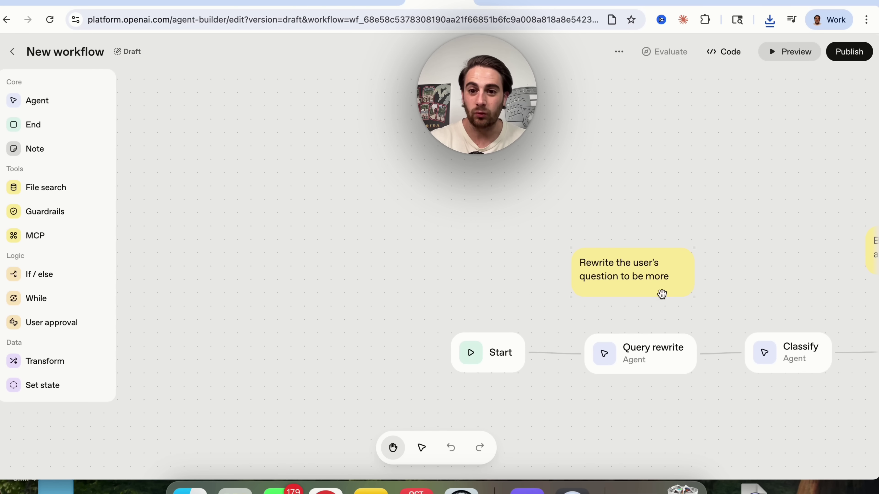
{"action": "left_click_drag", "start_coordinate": [724, 198], "coordinate": [560, 192]}
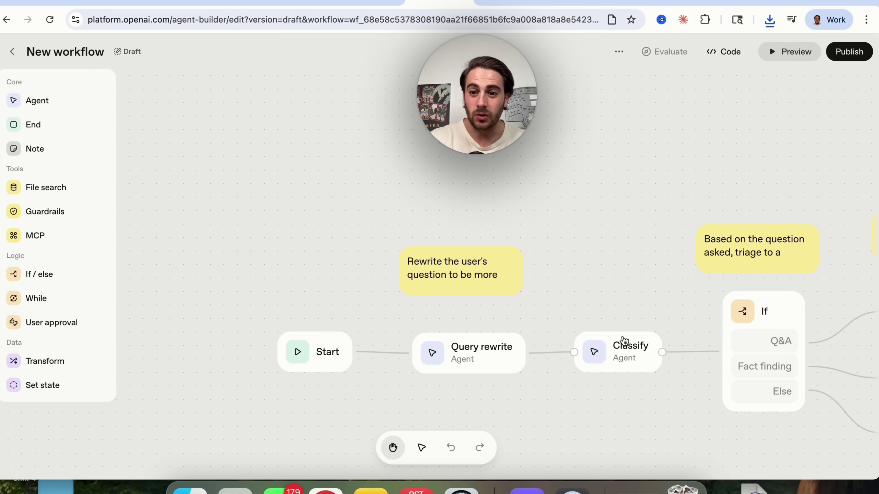
{"action": "left_click_drag", "start_coordinate": [653, 252], "coordinate": [502, 235]}
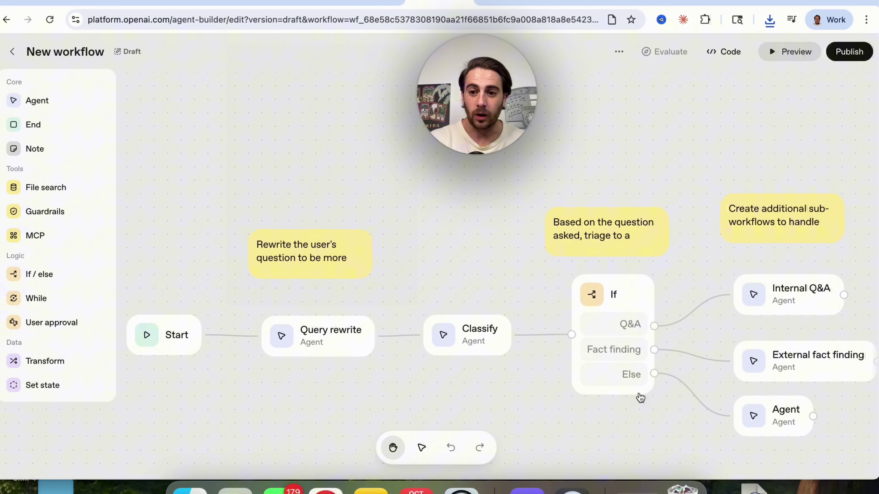
{"action": "left_click_drag", "start_coordinate": [675, 425], "coordinate": [504, 412]}
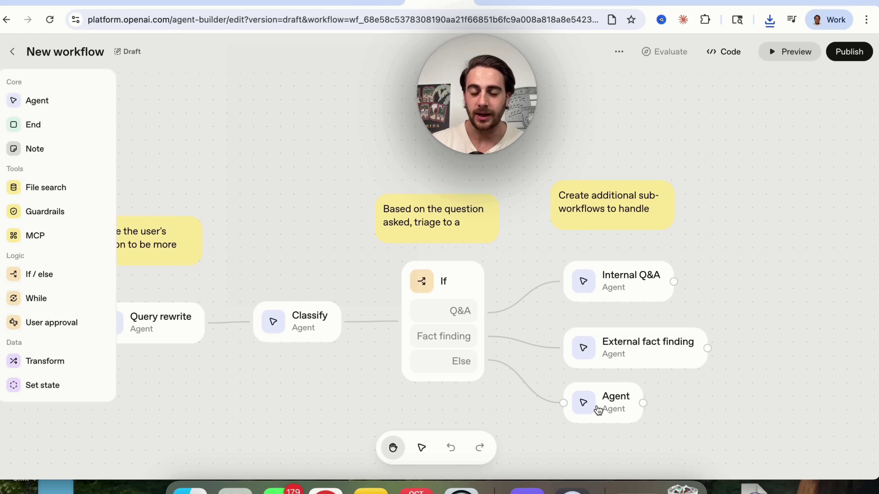
Browse the Add MCP server choices in the Internal Q&A agent's tools, then close them
{"action": "left_click", "coordinate": [615, 284]}
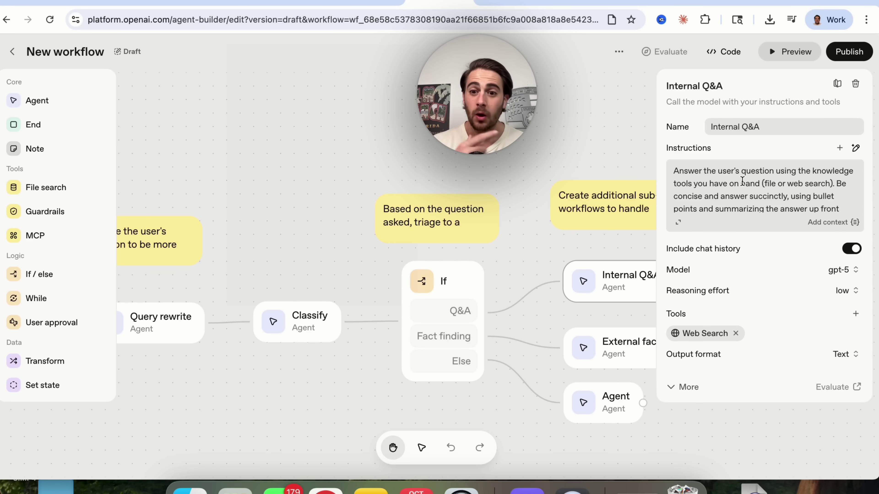
{"action": "left_click", "coordinate": [856, 314]}
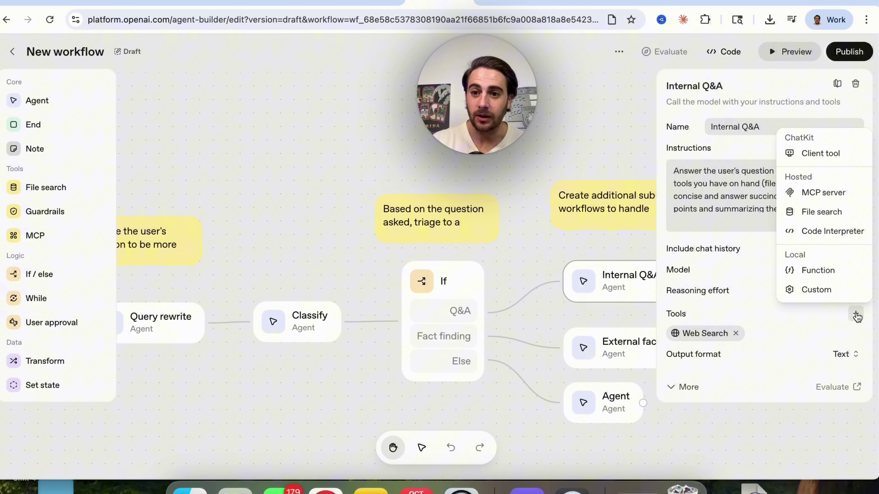
{"action": "left_click", "coordinate": [830, 192]}
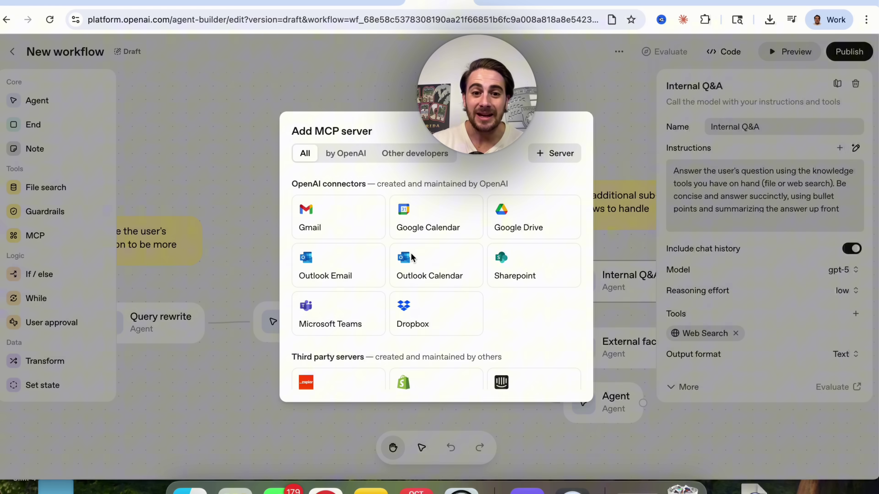
{"action": "scroll", "coordinate": [412, 258], "scroll_direction": "down", "scroll_amount": 1}
{"action": "scroll", "coordinate": [372, 239], "scroll_direction": "up", "scroll_amount": 1}
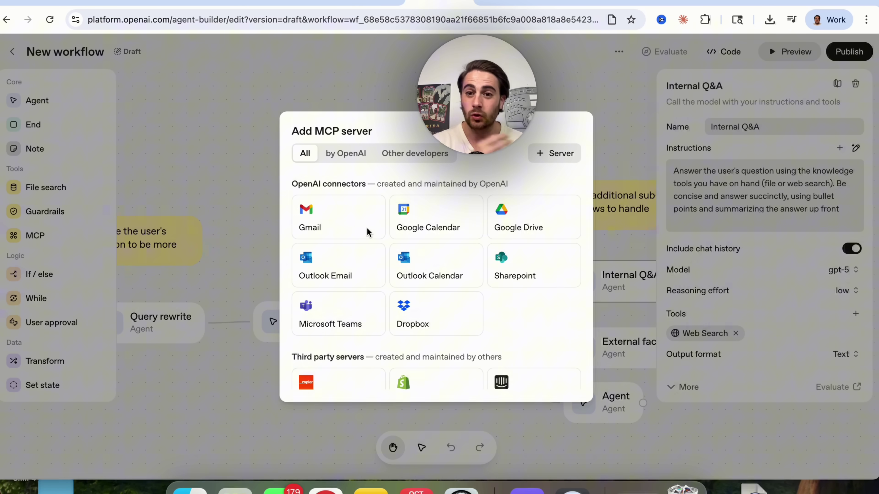
{"action": "scroll", "coordinate": [369, 232], "scroll_direction": "down", "scroll_amount": 5}
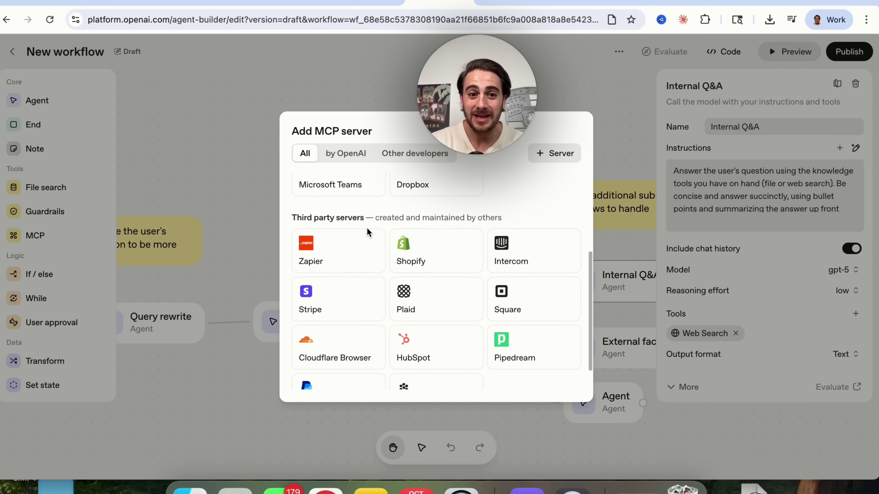
{"action": "scroll", "coordinate": [373, 260], "scroll_direction": "down", "scroll_amount": 1}
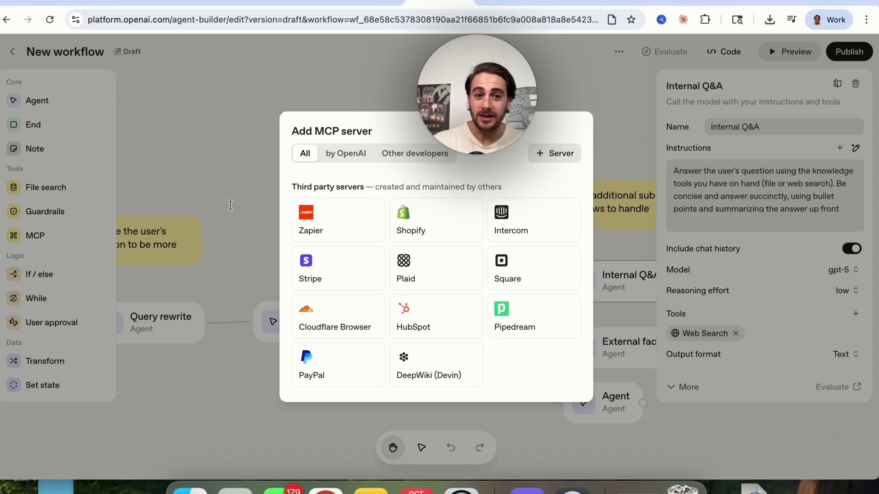
{"action": "left_click", "coordinate": [239, 191]}
{"action": "scroll", "coordinate": [253, 276], "scroll_direction": "left", "scroll_amount": 6}
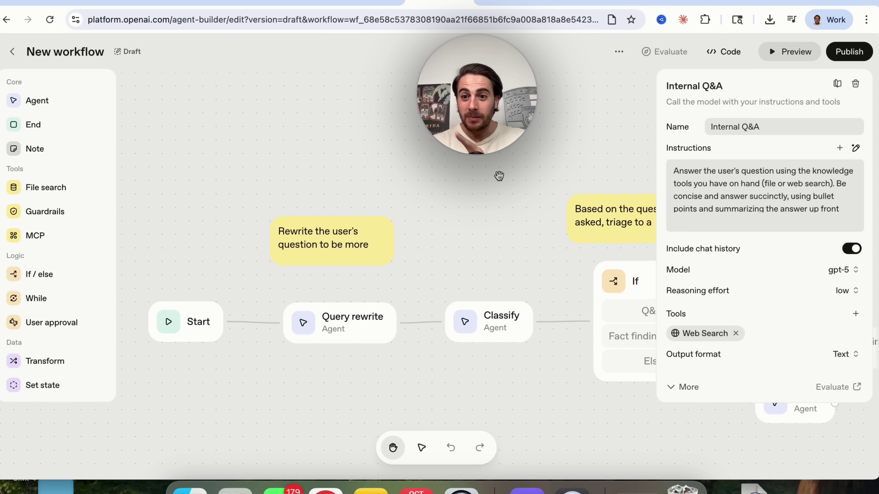
{"action": "left_click", "coordinate": [499, 176]}
{"action": "scroll", "coordinate": [477, 189], "scroll_direction": "right", "scroll_amount": 4}
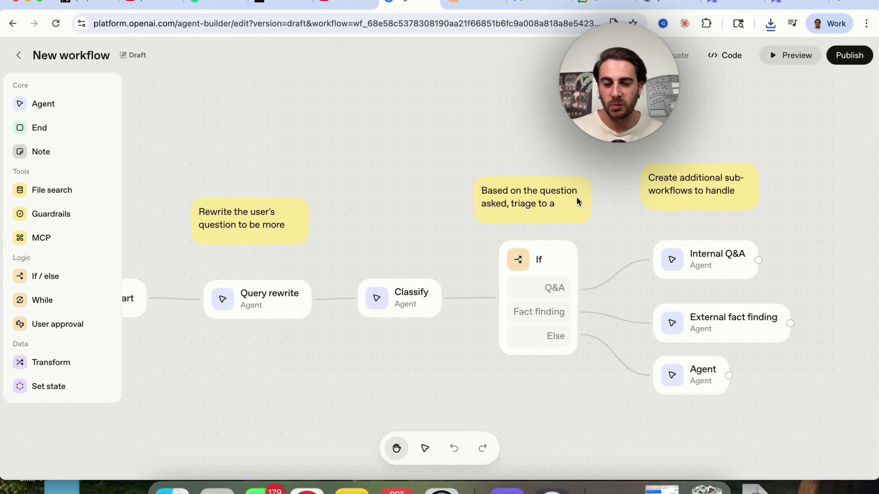
Reopen the Internal Q&A agent's MCP server picker and switch to the rube.app tab
{"action": "left_click", "coordinate": [696, 256]}
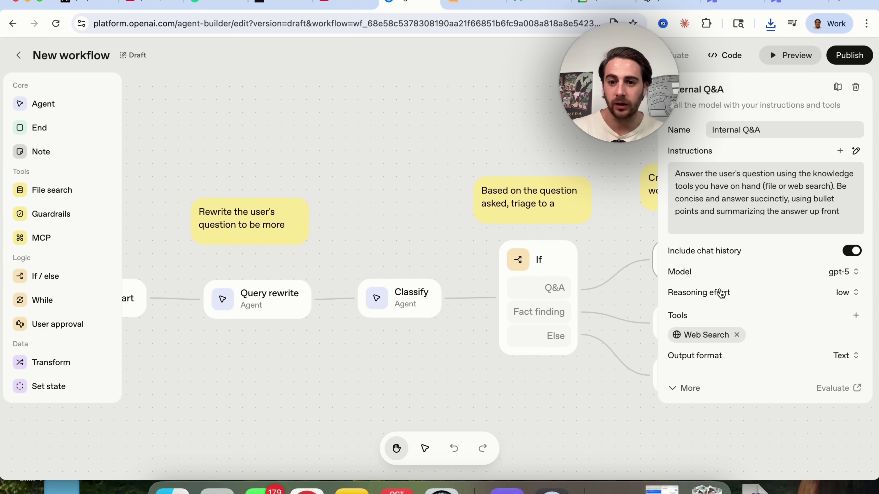
{"action": "left_click", "coordinate": [856, 315]}
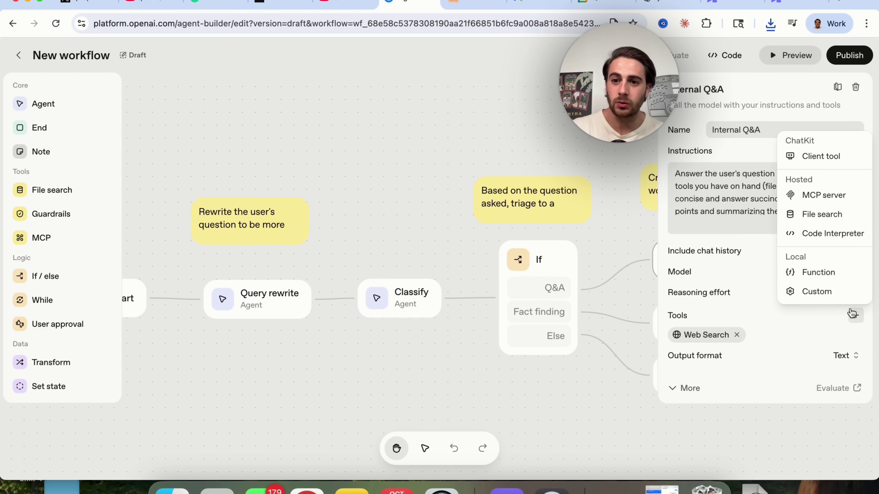
{"action": "left_click", "coordinate": [818, 197]}
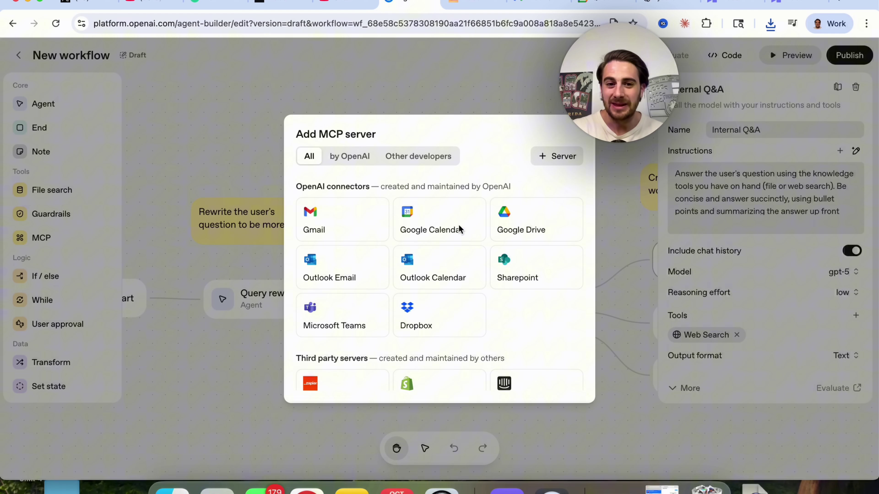
{"action": "scroll", "coordinate": [463, 237], "scroll_direction": "down", "scroll_amount": 5}
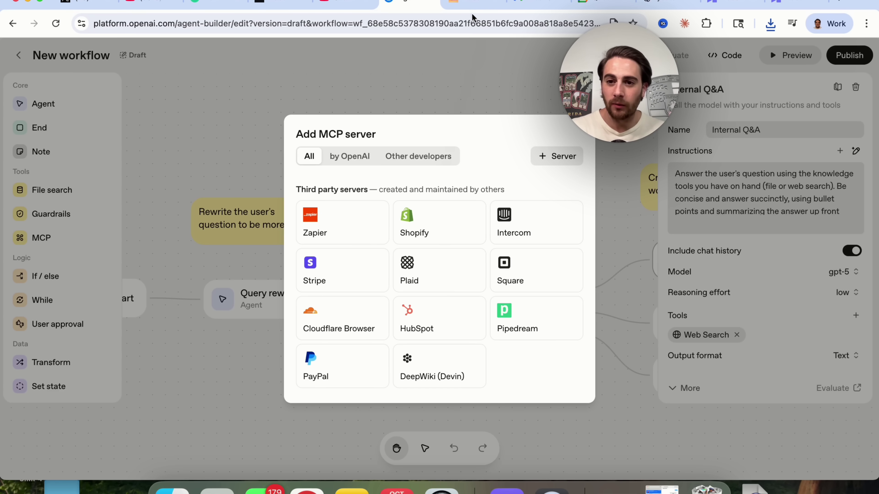
{"action": "left_click", "coordinate": [464, 4]}
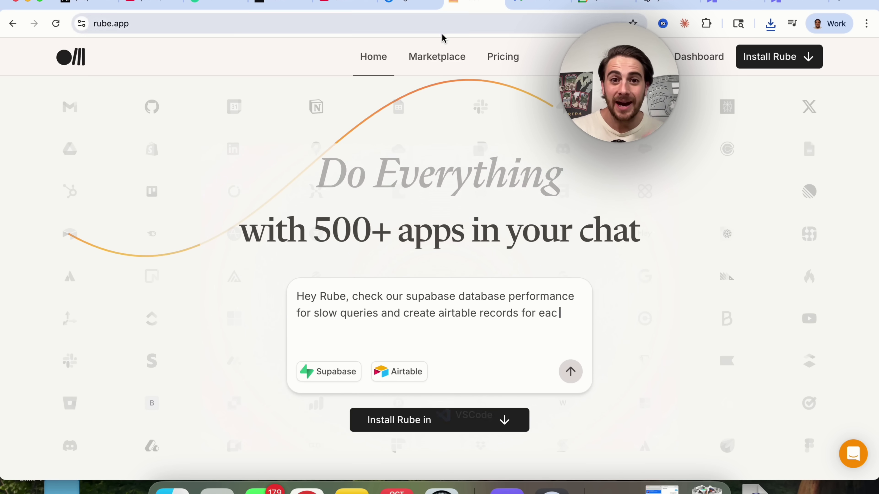
{"action": "left_click", "coordinate": [438, 56]}
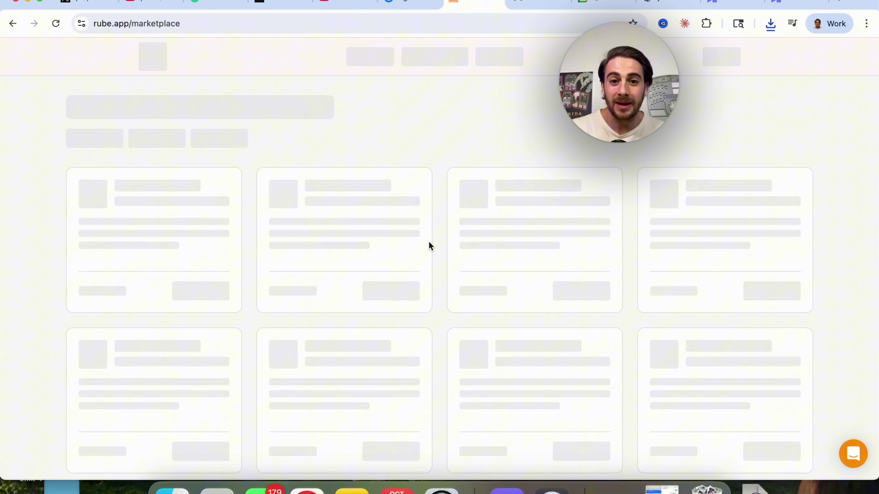
{"action": "scroll", "coordinate": [432, 266], "scroll_direction": "down", "scroll_amount": 1}
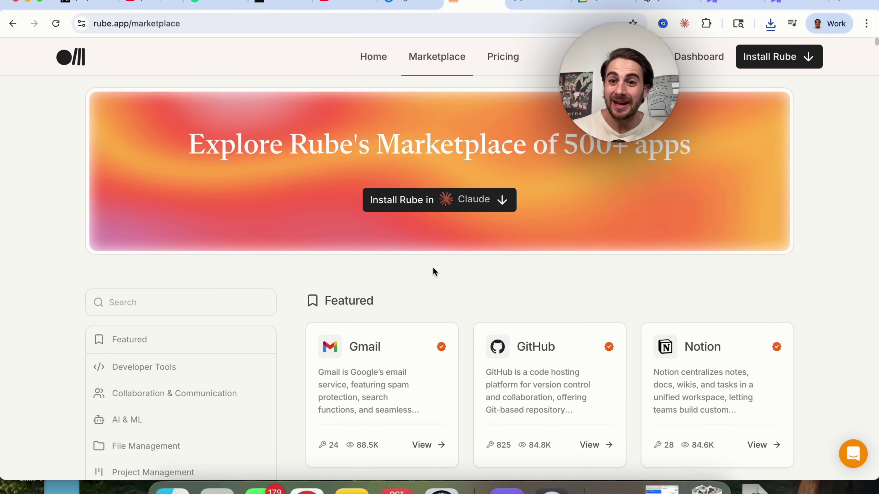
{"action": "scroll", "coordinate": [432, 272], "scroll_direction": "down", "scroll_amount": 6}
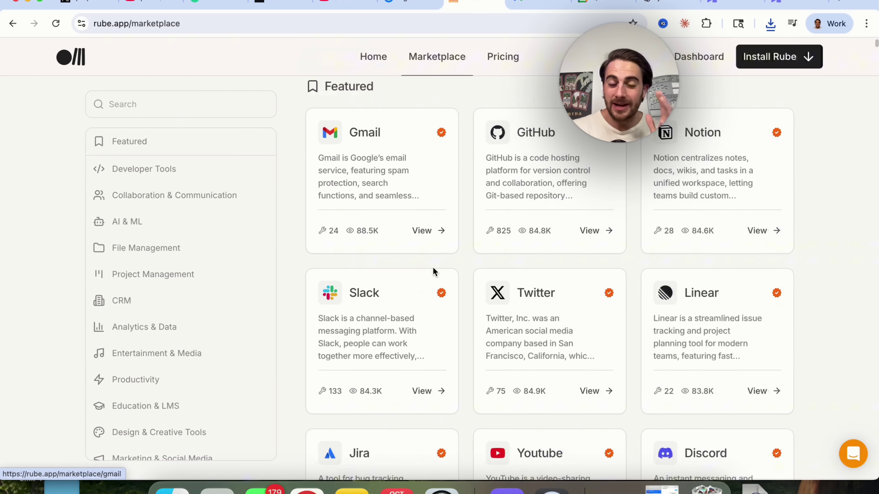
{"action": "scroll", "coordinate": [433, 268], "scroll_direction": "down", "scroll_amount": 1}
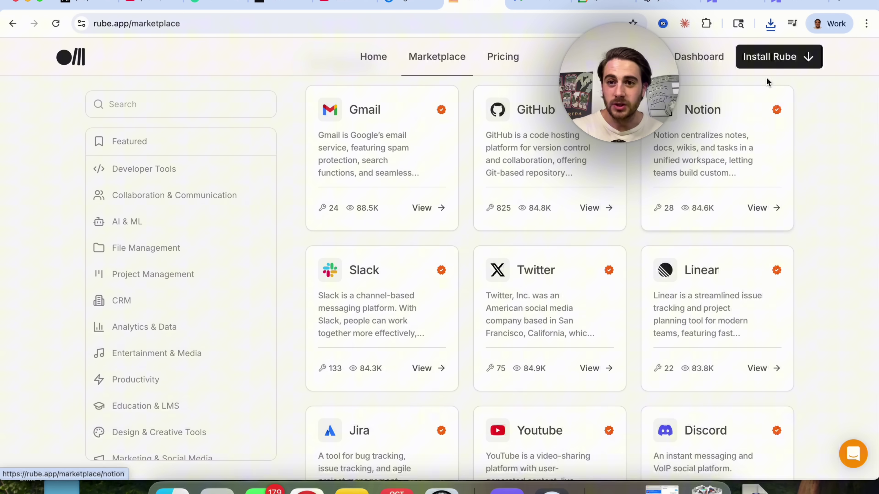
{"action": "left_click", "coordinate": [762, 62]}
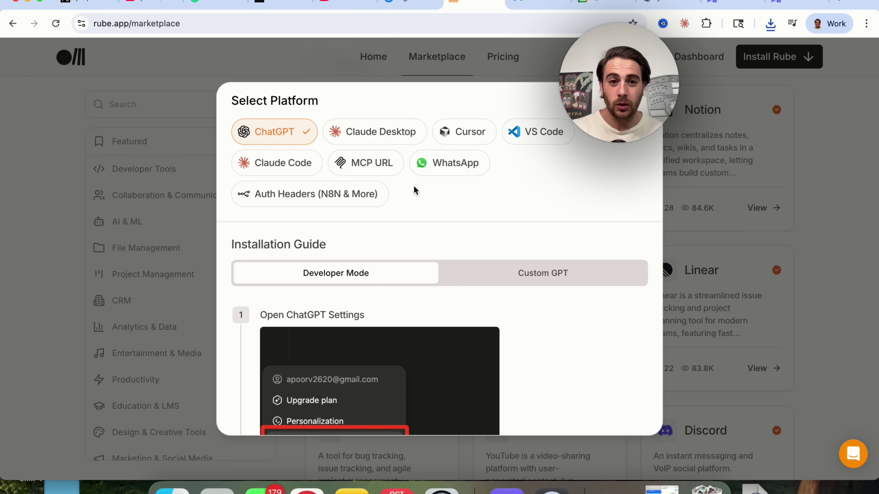
{"action": "left_click", "coordinate": [383, 167]}
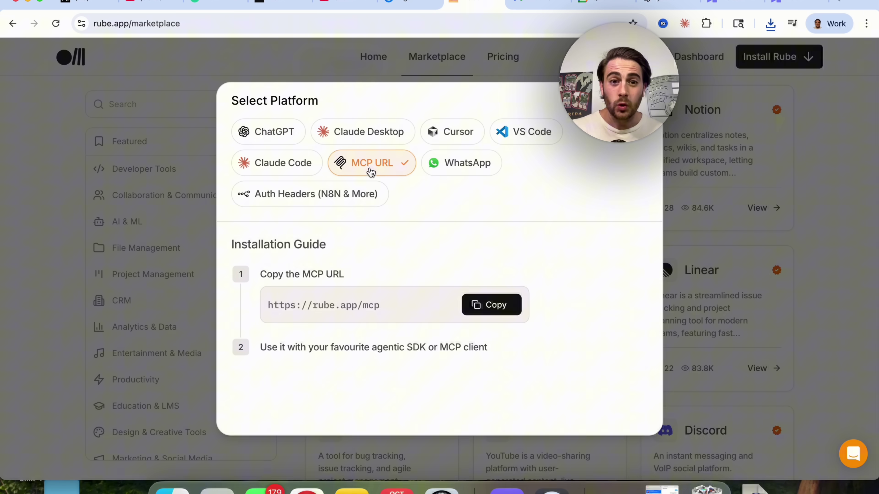
{"action": "left_click", "coordinate": [491, 304]}
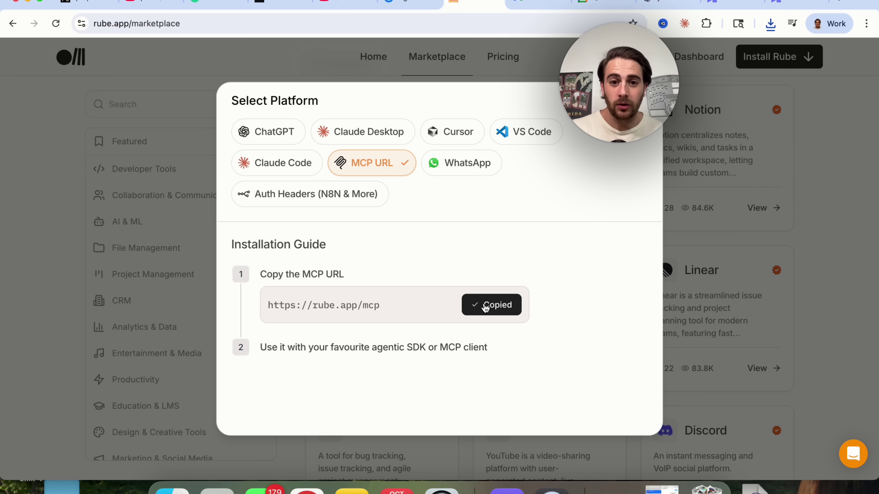
{"action": "left_click", "coordinate": [400, 3]}
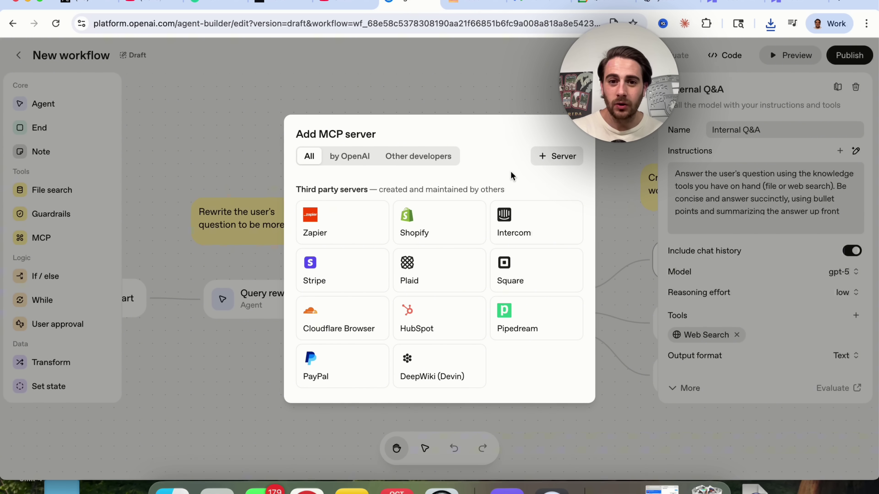
{"action": "left_click", "coordinate": [554, 156]}
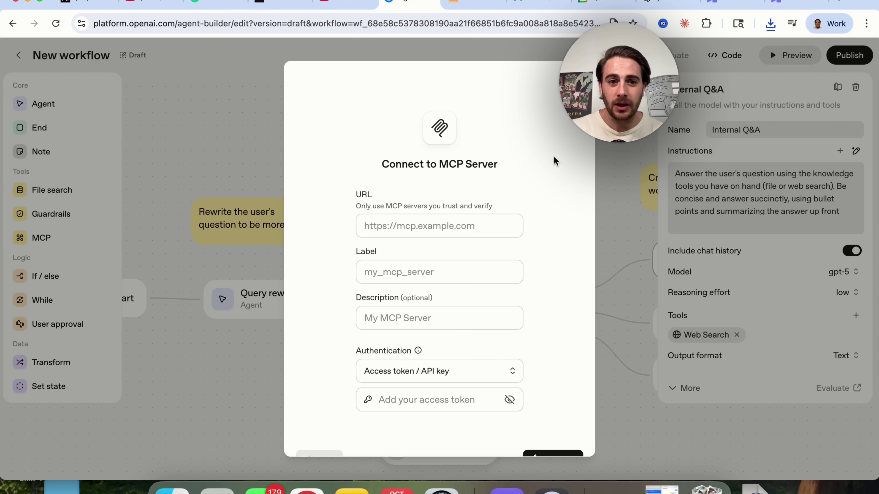
{"action": "left_click", "coordinate": [429, 226]}
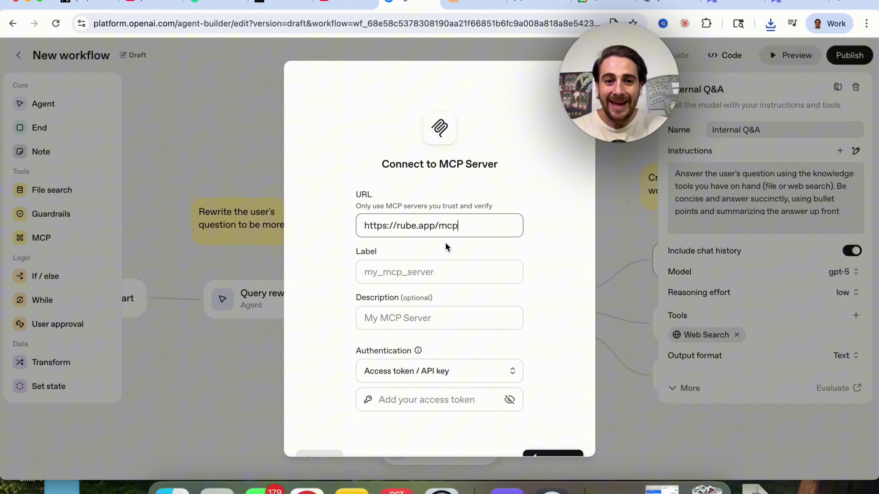
{"action": "left_click", "coordinate": [426, 273]}
{"action": "type", "text": "r"}
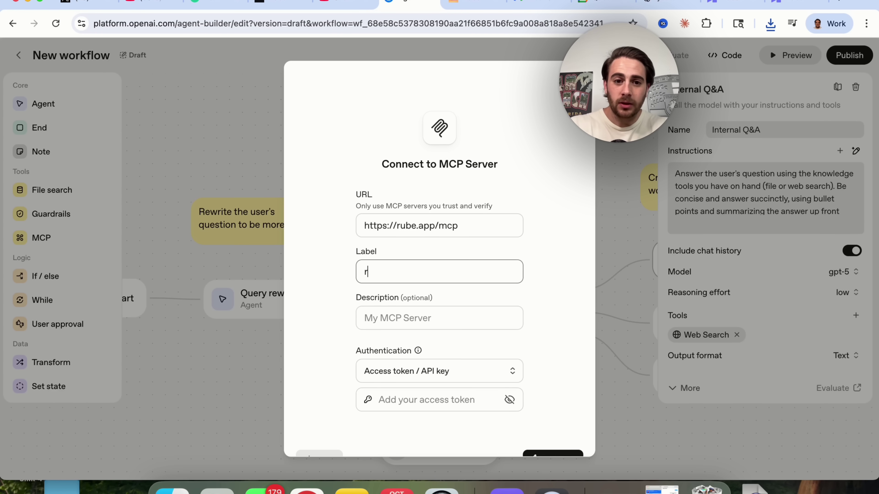
{"action": "type", "text": "ube_mcp"}
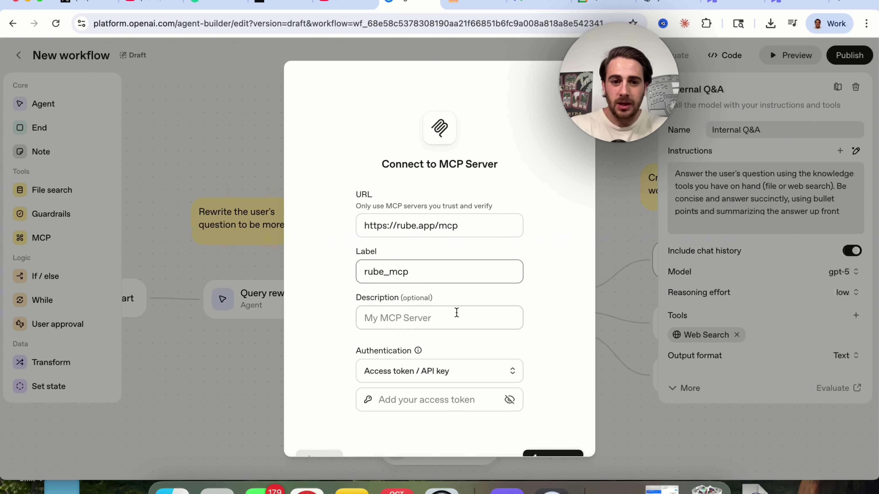
{"action": "left_click", "coordinate": [455, 312]}
{"action": "type", "text": "rube MCP"}
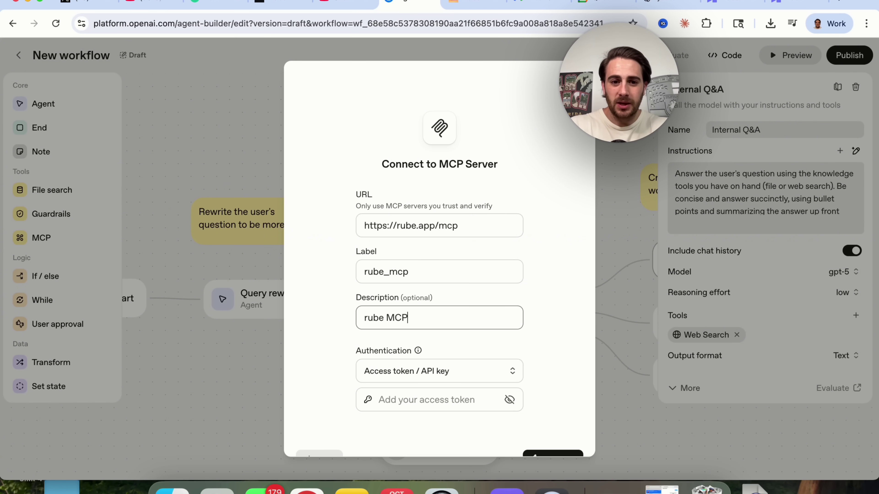
Set authentication to None, connect the server, and dismiss Rube's install options dialog
{"action": "scroll", "coordinate": [440, 277], "scroll_direction": "down", "scroll_amount": 2}
{"action": "left_click", "coordinate": [431, 356]}
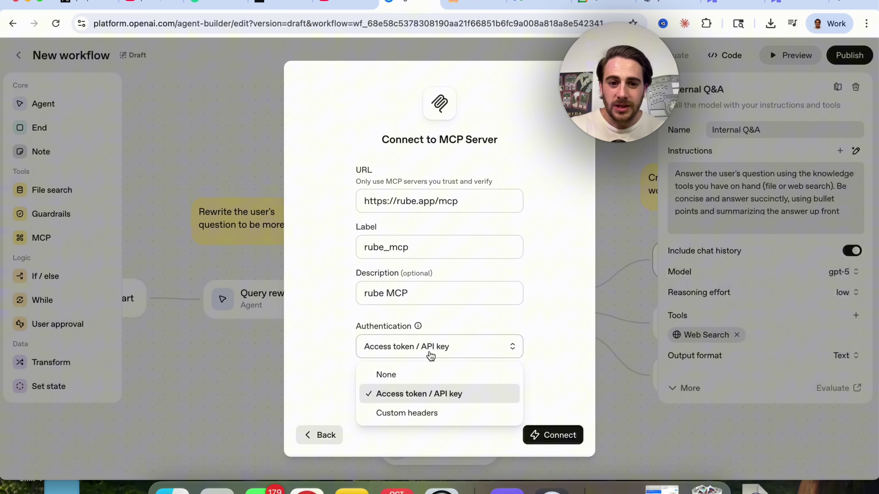
{"action": "left_click", "coordinate": [418, 375]}
{"action": "left_click", "coordinate": [543, 441]}
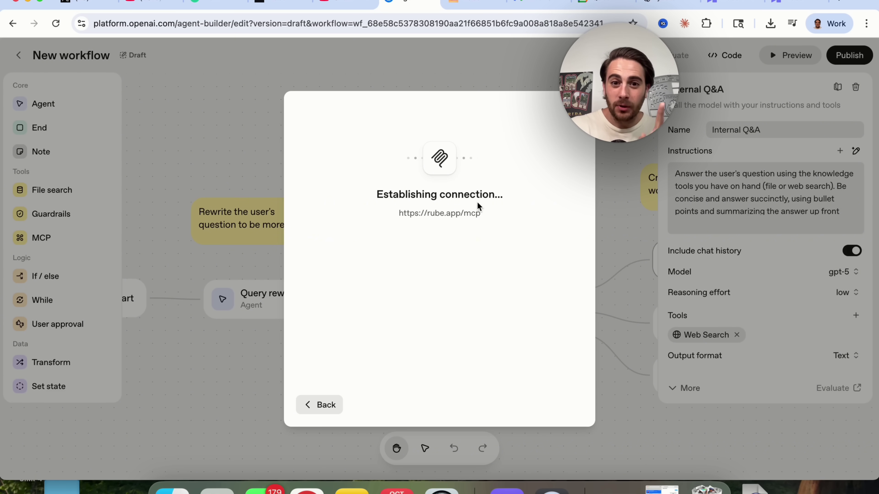
{"action": "left_click", "coordinate": [461, 4]}
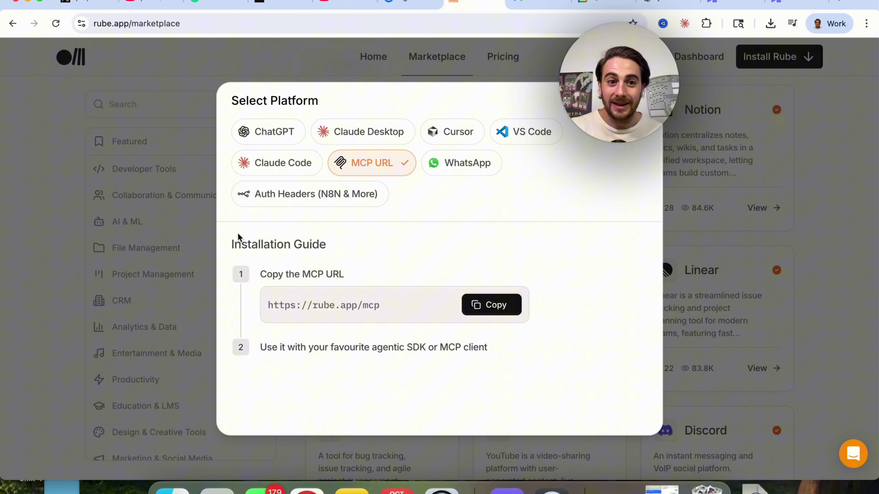
{"action": "double_click", "coordinate": [189, 219]}
Scroll up and down through the Rube marketplace's app integration cards
{"action": "scroll", "coordinate": [534, 181], "scroll_direction": "up", "scroll_amount": 3}
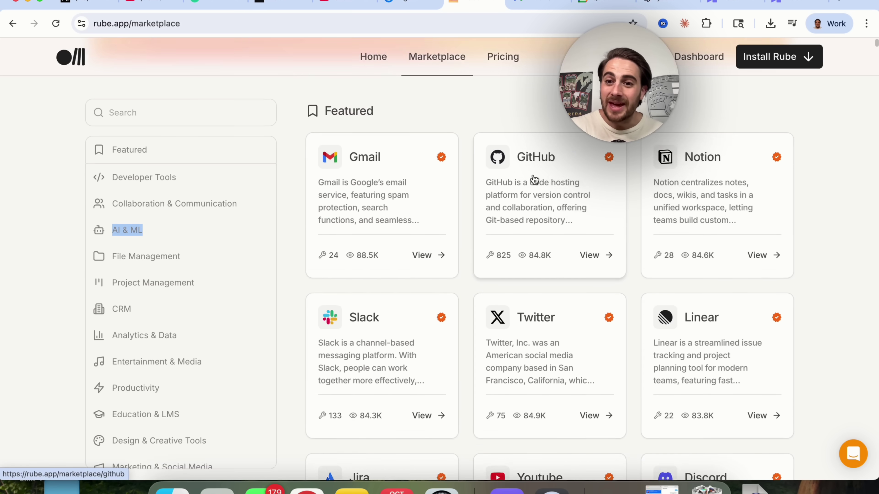
{"action": "scroll", "coordinate": [532, 175], "scroll_direction": "down", "scroll_amount": 15}
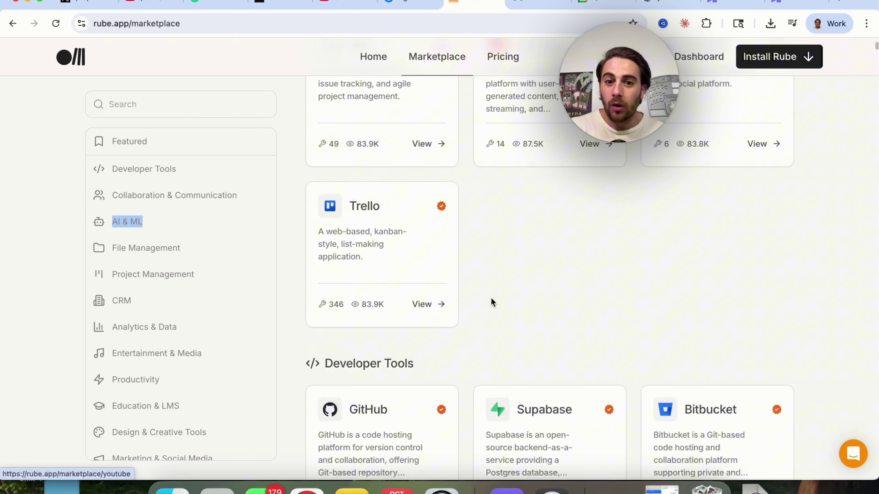
{"action": "scroll", "coordinate": [492, 303], "scroll_direction": "down", "scroll_amount": 5}
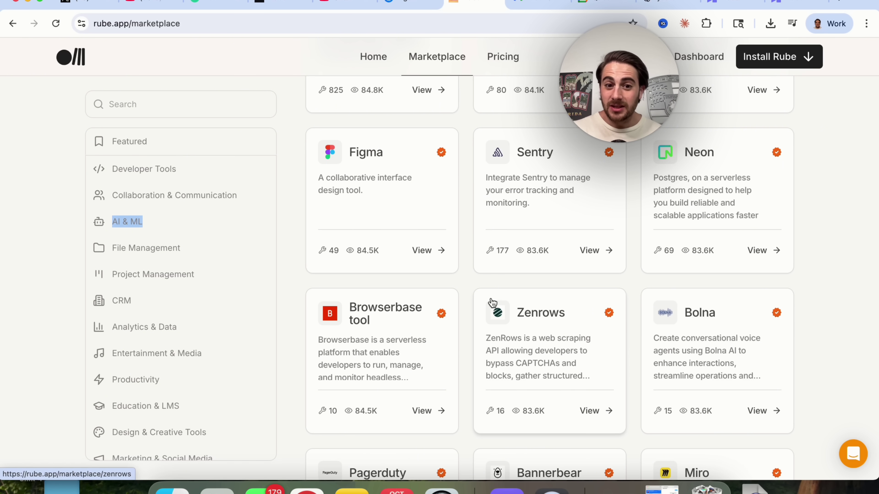
{"action": "scroll", "coordinate": [492, 302], "scroll_direction": "down", "scroll_amount": 1}
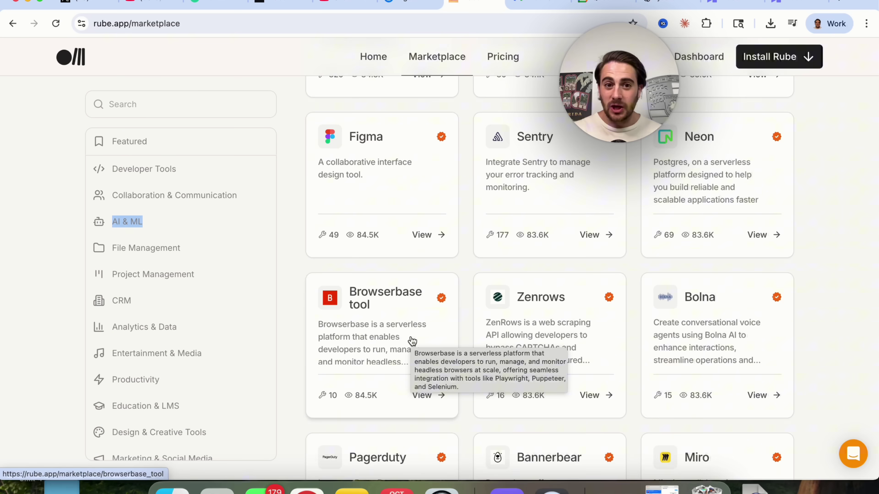
{"action": "scroll", "coordinate": [412, 345], "scroll_direction": "up", "scroll_amount": 5}
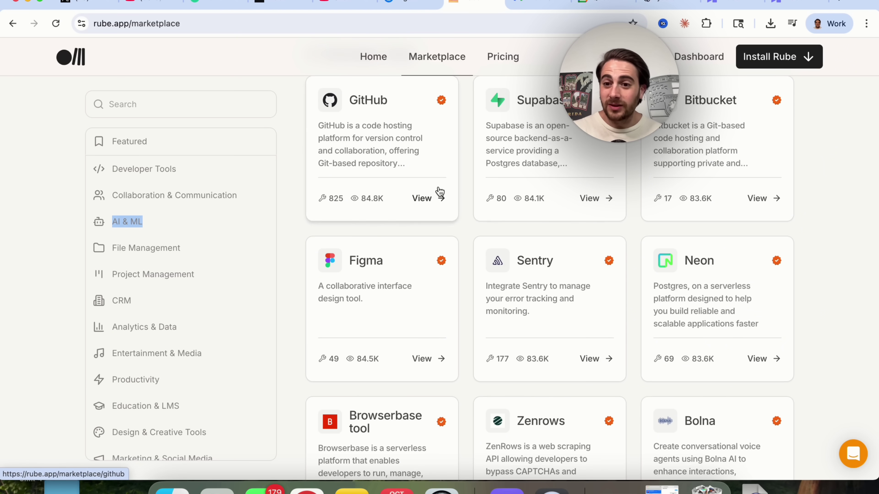
{"action": "scroll", "coordinate": [438, 192], "scroll_direction": "up", "scroll_amount": 10}
{"action": "scroll", "coordinate": [439, 191], "scroll_direction": "down", "scroll_amount": 6}
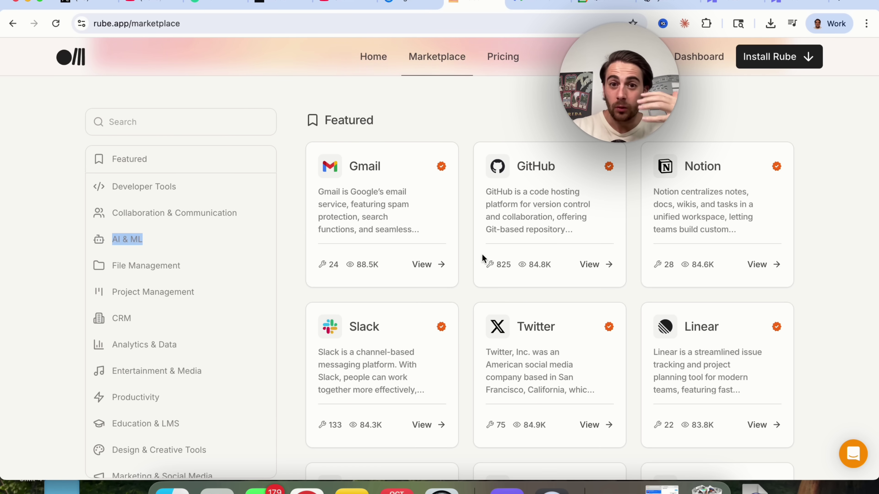
{"action": "scroll", "coordinate": [478, 238], "scroll_direction": "down", "scroll_amount": 15}
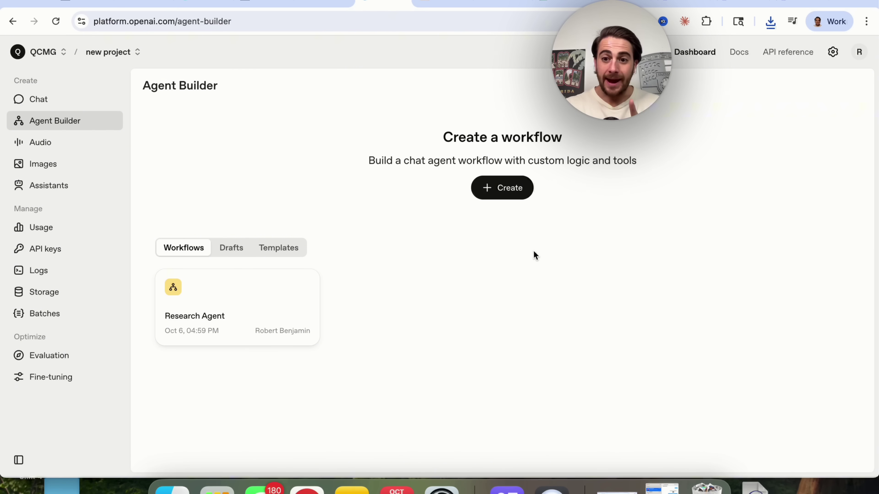
Browse the workflow templates and open the Customer service template
{"action": "left_click", "coordinate": [276, 255]}
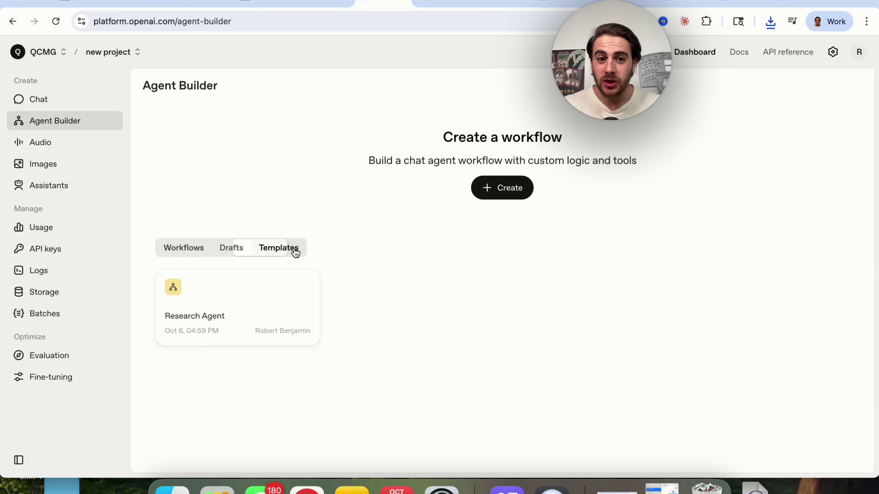
{"action": "scroll", "coordinate": [478, 269], "scroll_direction": "down", "scroll_amount": 1}
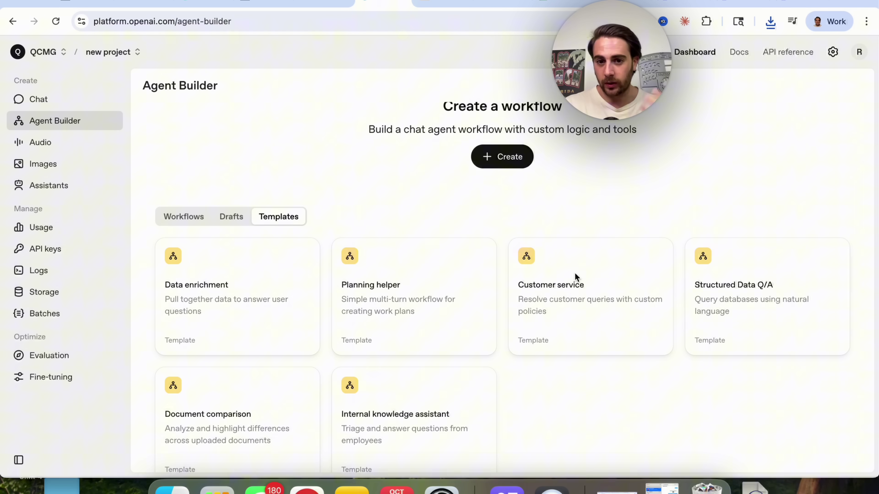
{"action": "left_click", "coordinate": [586, 304]}
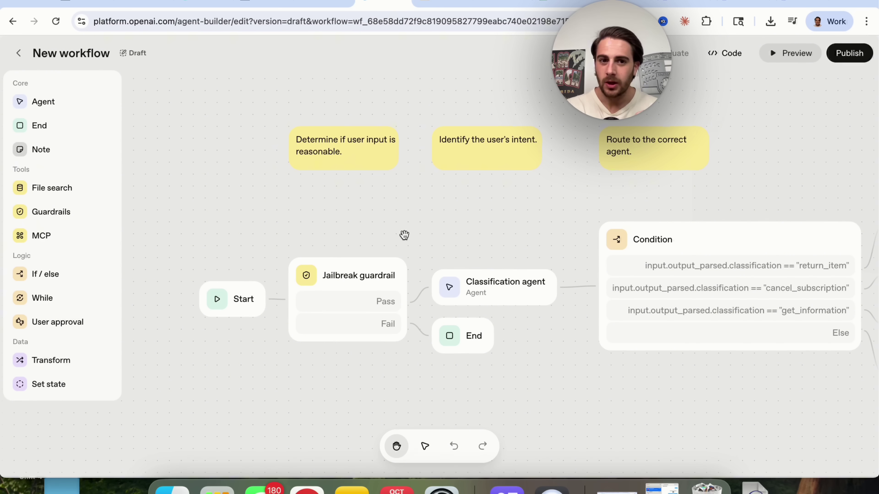
Open the Jailbreak guardrail node's settings
{"action": "left_click", "coordinate": [352, 154]}
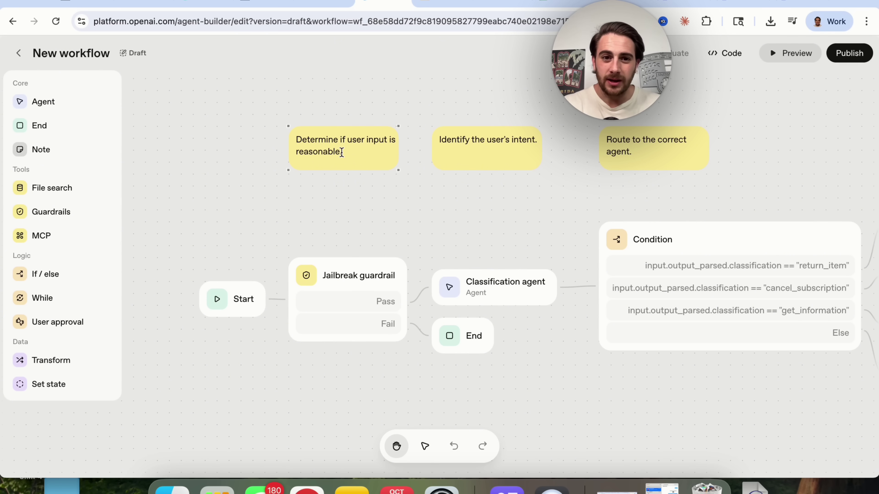
{"action": "left_click", "coordinate": [339, 215]}
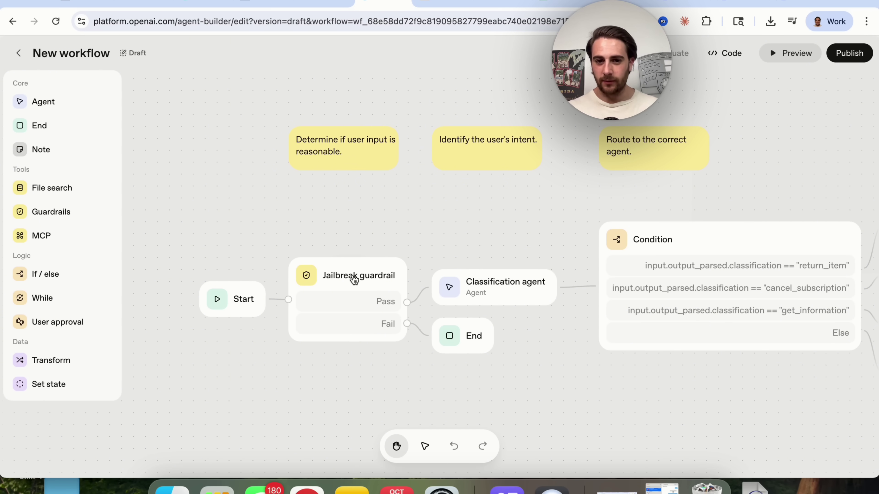
{"action": "left_click", "coordinate": [368, 309]}
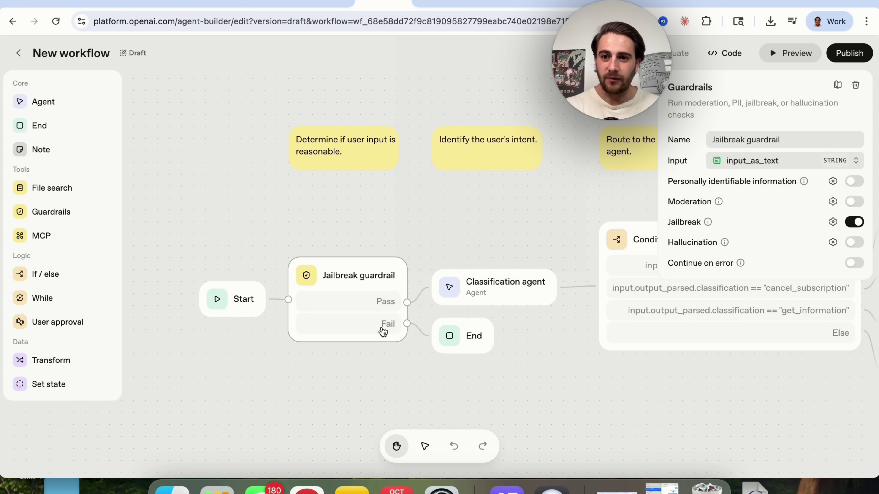
Select the End node on the guardrail's Fail path and pan across the workflow
{"action": "left_click", "coordinate": [460, 340]}
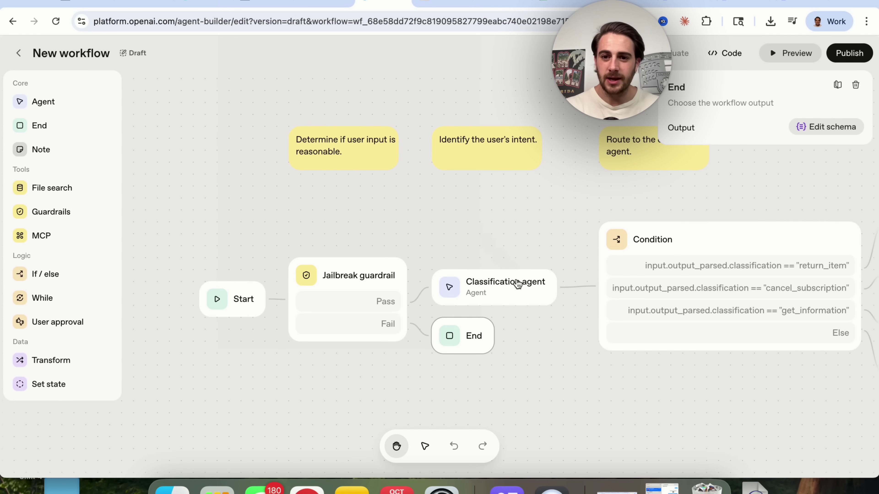
{"action": "scroll", "coordinate": [555, 220], "scroll_direction": "right", "scroll_amount": 5}
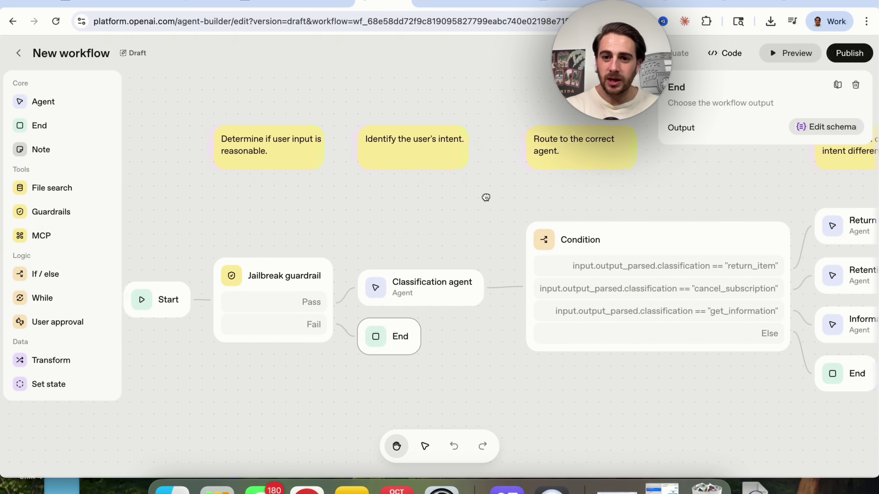
{"action": "scroll", "coordinate": [602, 206], "scroll_direction": "down", "scroll_amount": 5}
{"action": "scroll", "coordinate": [623, 204], "scroll_direction": "right", "scroll_amount": 7}
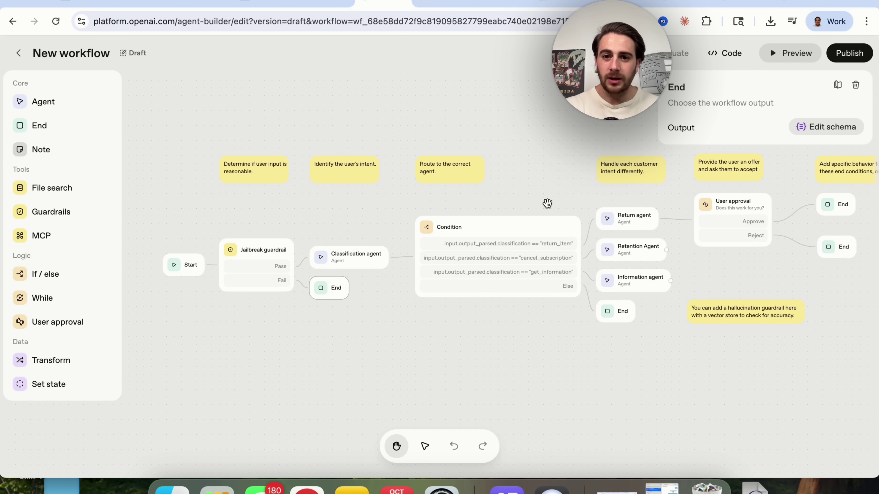
{"action": "scroll", "coordinate": [593, 236], "scroll_direction": "up", "scroll_amount": 5}
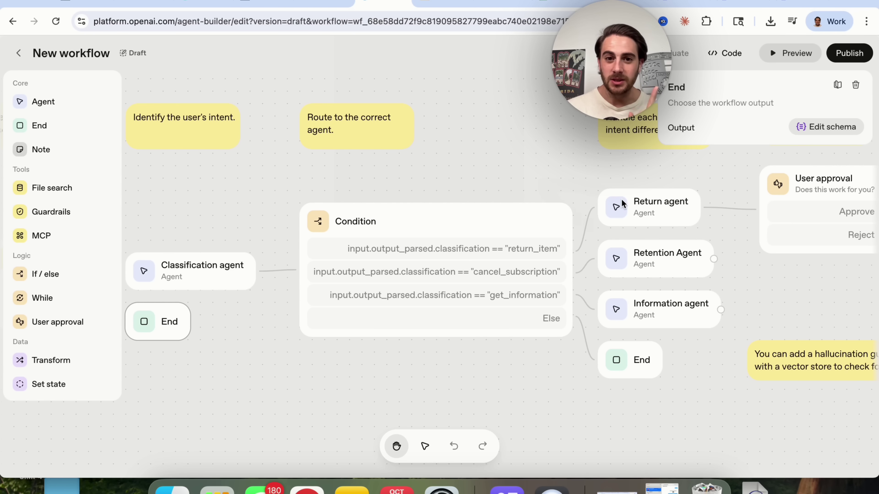
Browse the Return agent's Add MCP server catalogue, then switch to the rube.app tab
{"action": "left_click", "coordinate": [641, 205]}
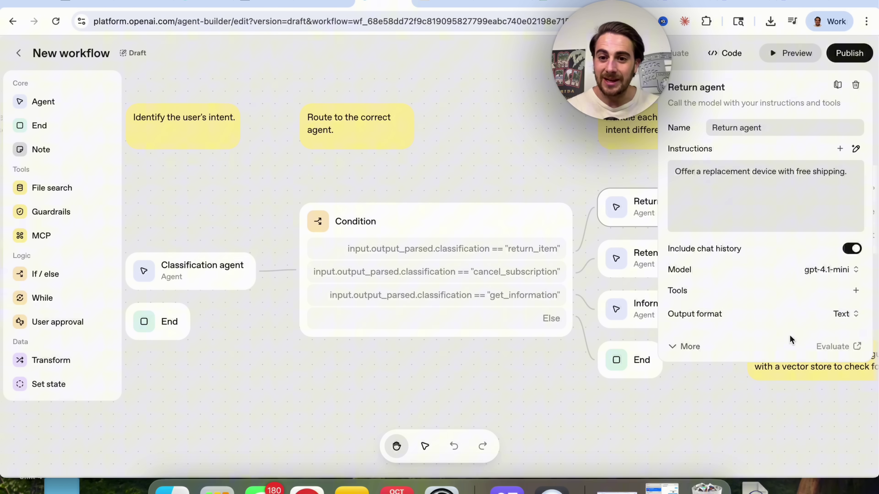
{"action": "left_click", "coordinate": [855, 291]}
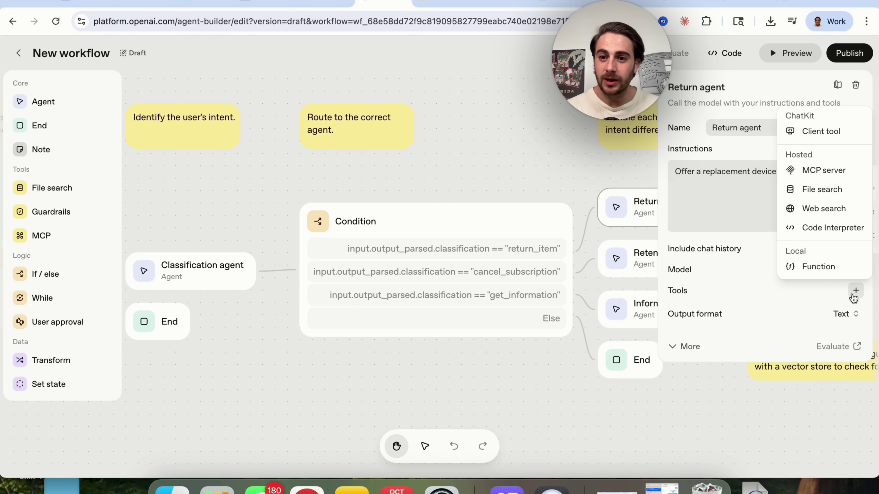
{"action": "left_click", "coordinate": [810, 171]}
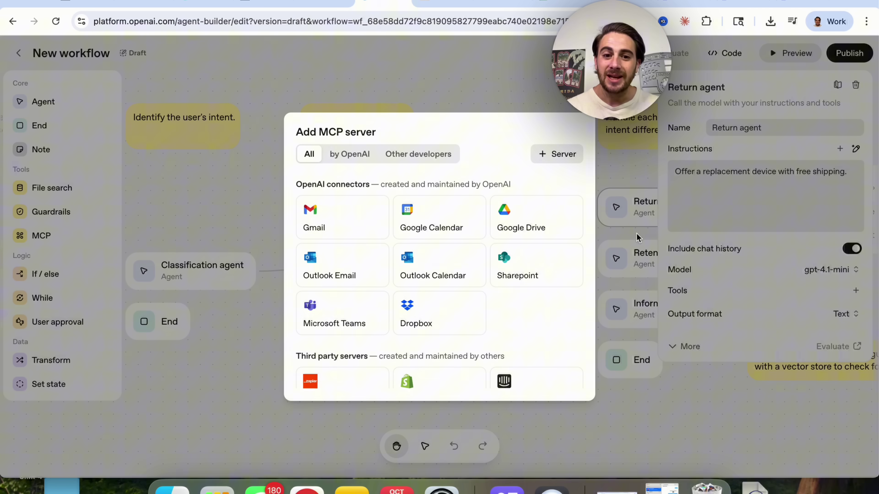
{"action": "scroll", "coordinate": [519, 298], "scroll_direction": "down", "scroll_amount": 3}
{"action": "scroll", "coordinate": [485, 303], "scroll_direction": "down", "scroll_amount": 2}
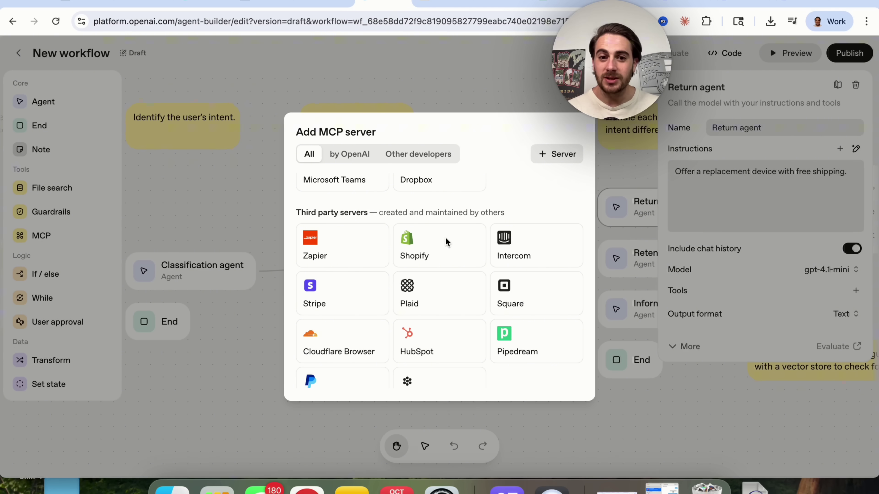
{"action": "scroll", "coordinate": [326, 264], "scroll_direction": "down", "scroll_amount": 1}
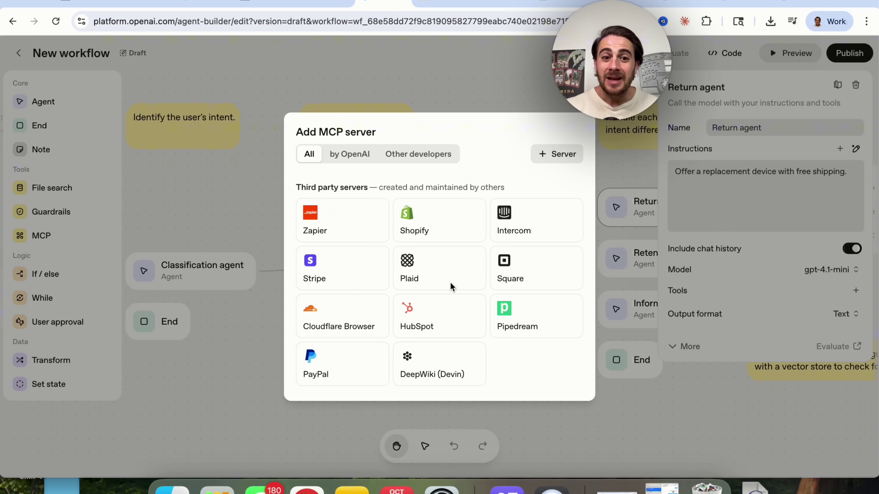
{"action": "scroll", "coordinate": [437, 289], "scroll_direction": "up", "scroll_amount": 3}
{"action": "scroll", "coordinate": [454, 194], "scroll_direction": "up", "scroll_amount": 3}
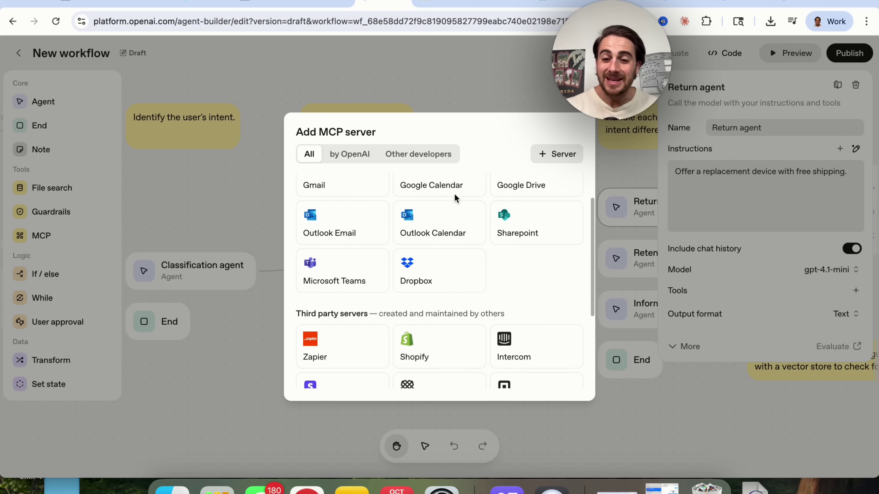
{"action": "left_click", "coordinate": [436, 4]}
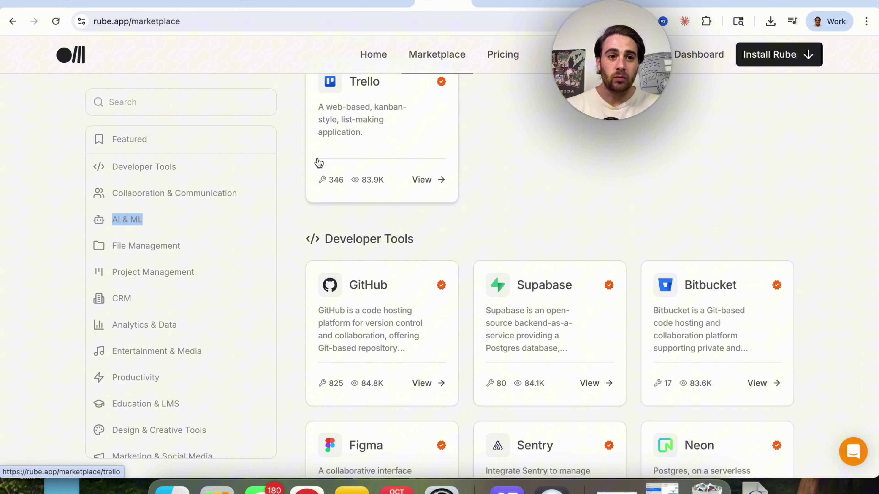
Search the Rube marketplace for 'zendesk', then glance back at Agent Builder
{"action": "left_click", "coordinate": [157, 102]}
{"action": "type", "text": "zendesk"}
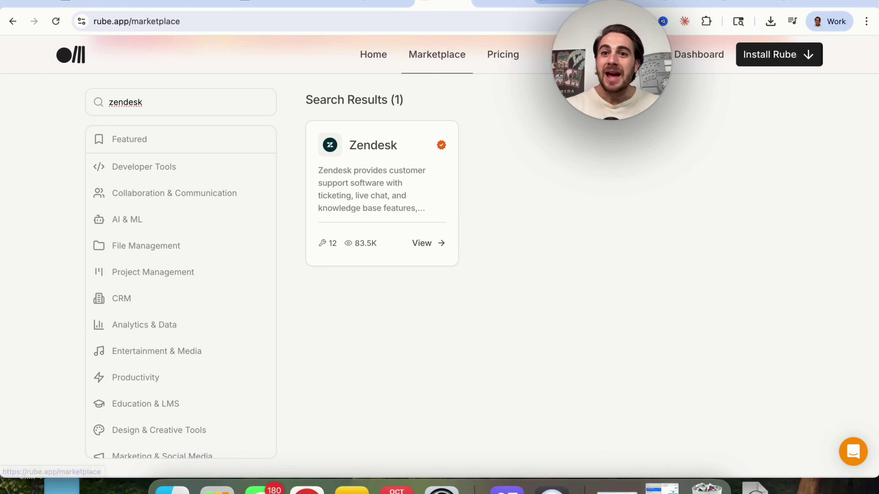
{"action": "left_click", "coordinate": [387, 4]}
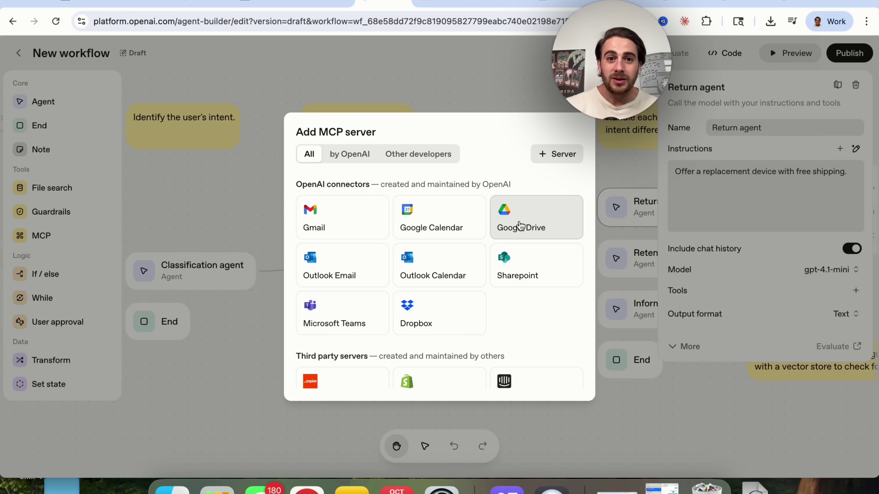
Replace the Rube search with 'calend', then return to the MCP server catalogue
{"action": "left_click", "coordinate": [429, 4]}
{"action": "triple_click", "coordinate": [179, 101]}
{"action": "type", "text": "c"}
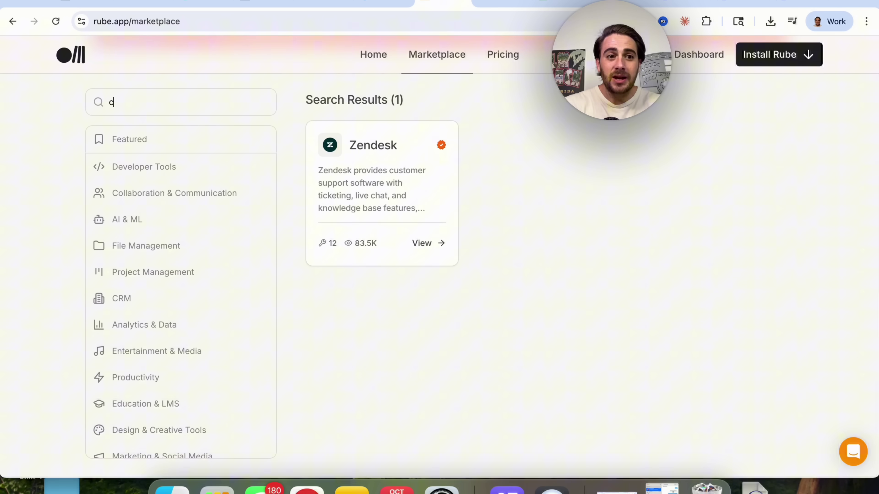
{"action": "type", "text": "alend"}
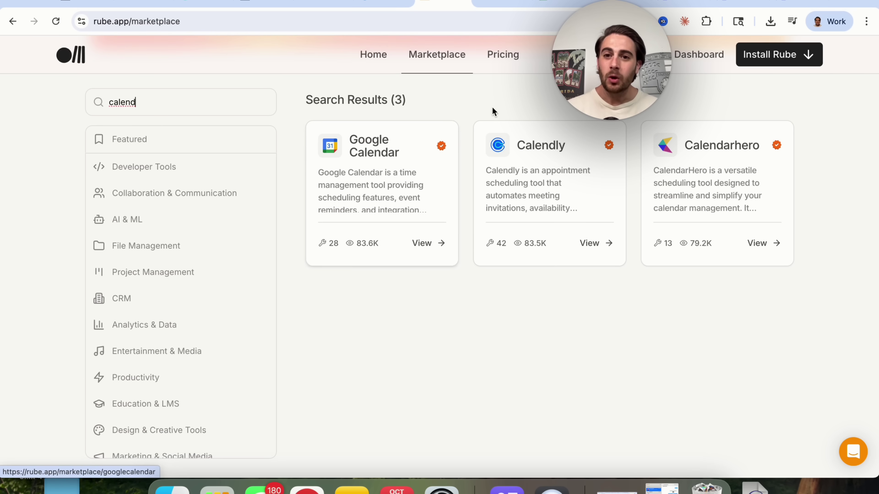
{"action": "left_click", "coordinate": [367, 2]}
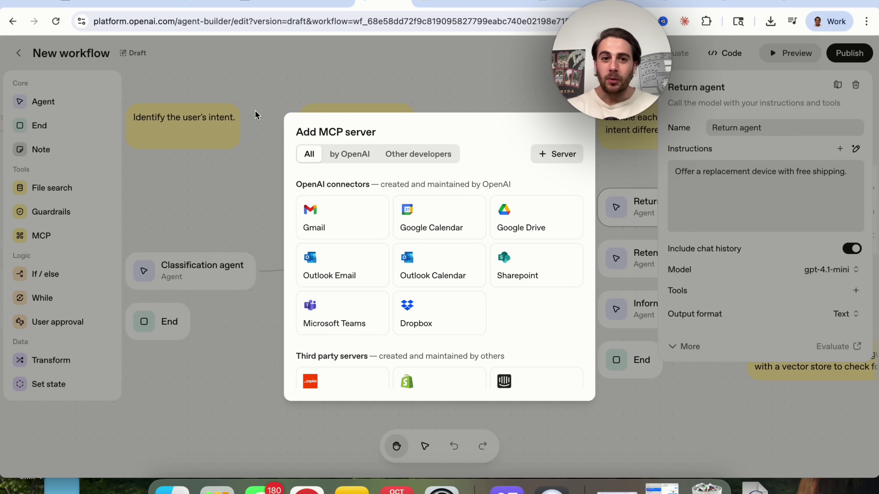
Dismiss the Add MCP server catalogue and pan to the User approval, Start and guardrail nodes
{"action": "left_click", "coordinate": [281, 103]}
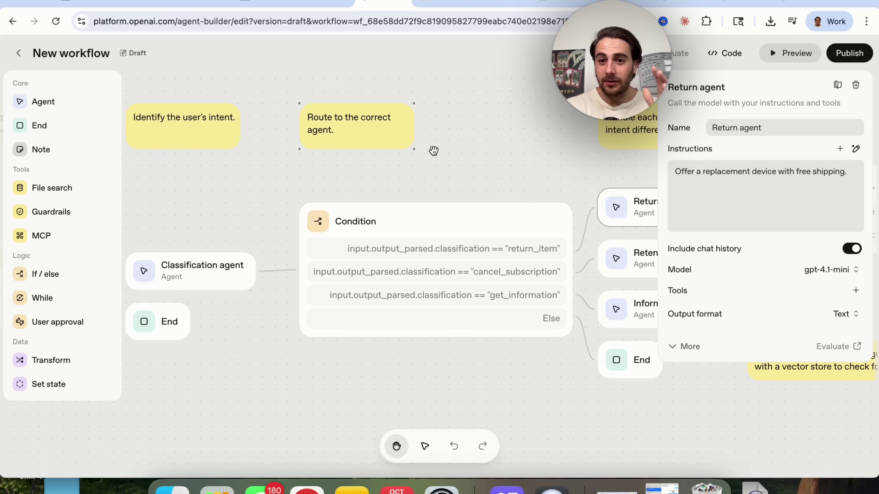
{"action": "scroll", "coordinate": [434, 151], "scroll_direction": "down", "scroll_amount": 2}
{"action": "left_click_drag", "start_coordinate": [474, 147], "coordinate": [498, 157]}
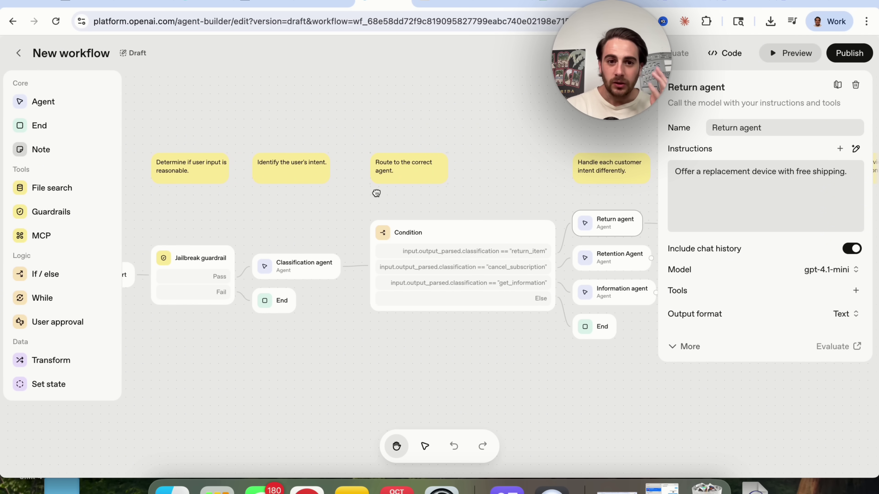
{"action": "left_click_drag", "start_coordinate": [374, 193], "coordinate": [328, 195]}
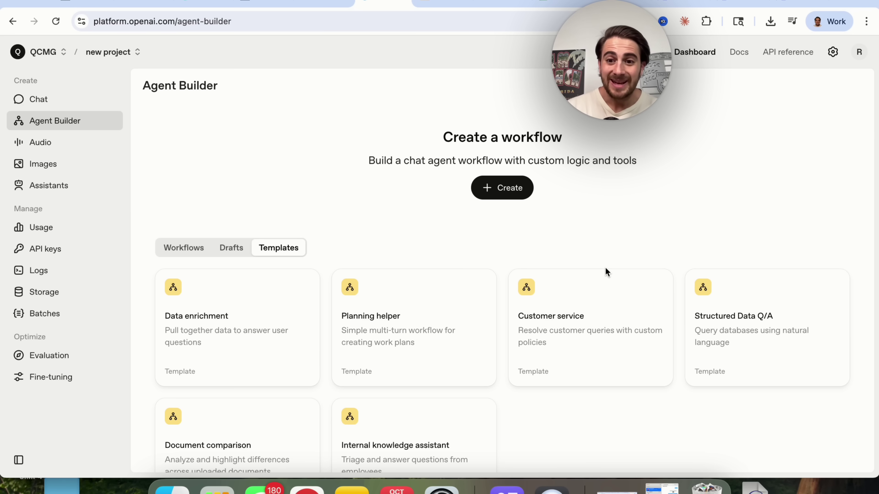
Open the Data enrichment template and centre its agent chain in view
{"action": "left_click", "coordinate": [228, 329]}
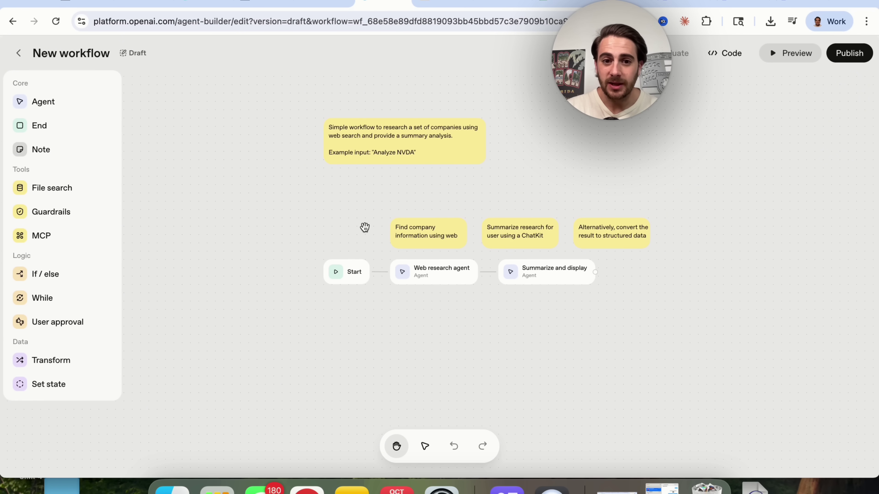
{"action": "left_click_drag", "start_coordinate": [363, 228], "coordinate": [288, 228]}
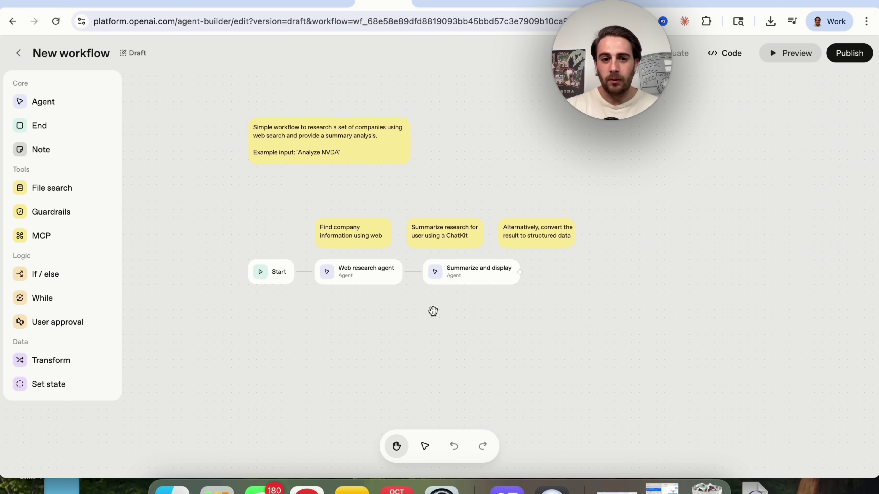
{"action": "scroll", "coordinate": [433, 311], "scroll_direction": "up", "scroll_amount": 5}
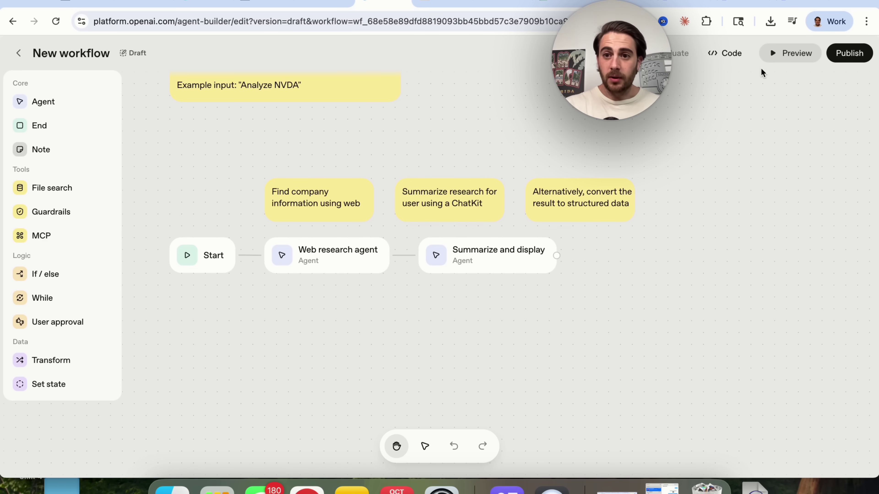
{"action": "left_click", "coordinate": [784, 55]}
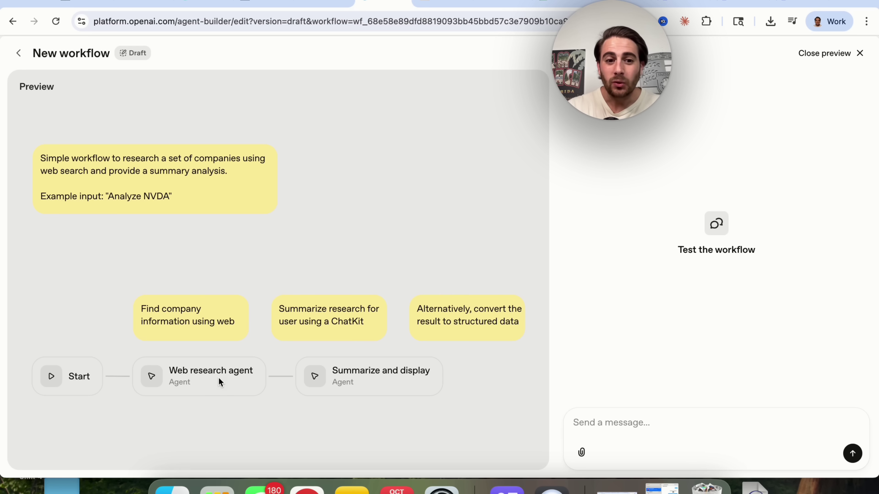
{"action": "left_click", "coordinate": [860, 53]}
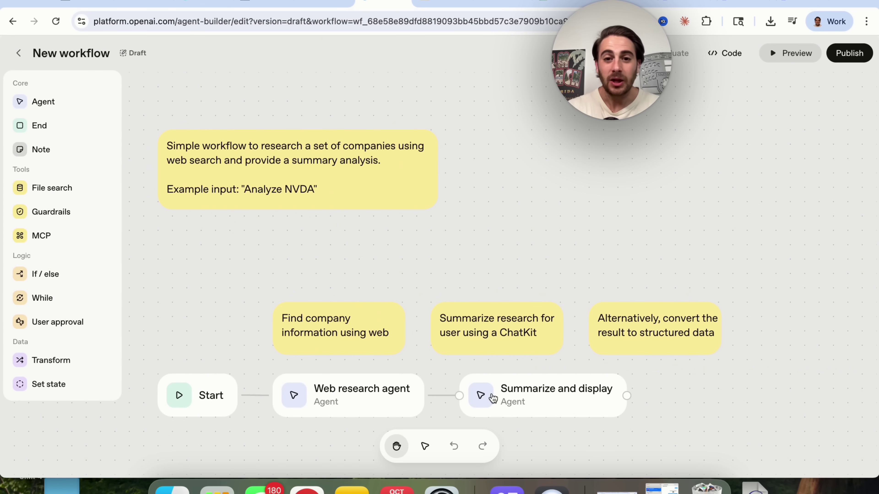
Open the Web research agent's settings and list the tool types it can add
{"action": "left_click", "coordinate": [343, 403]}
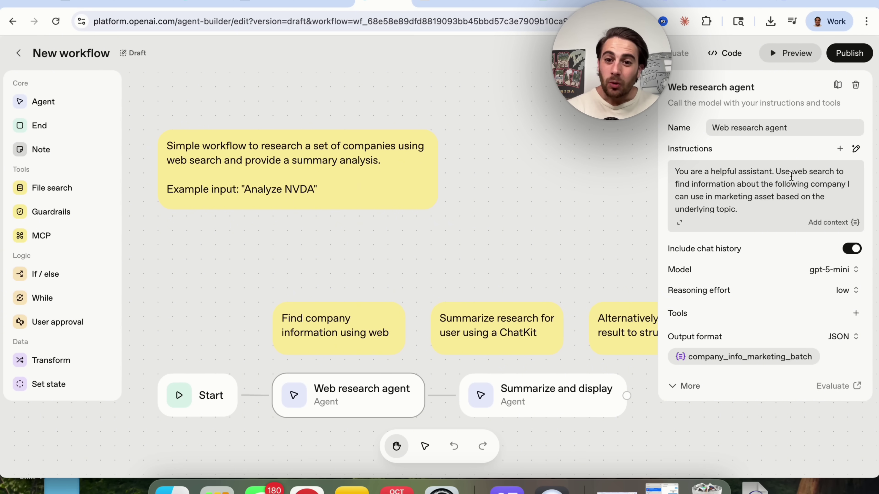
{"action": "left_click", "coordinate": [856, 313]}
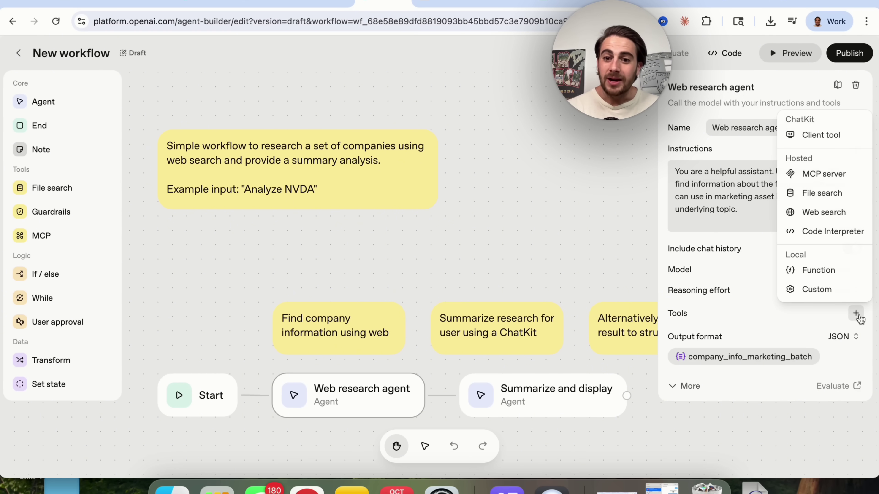